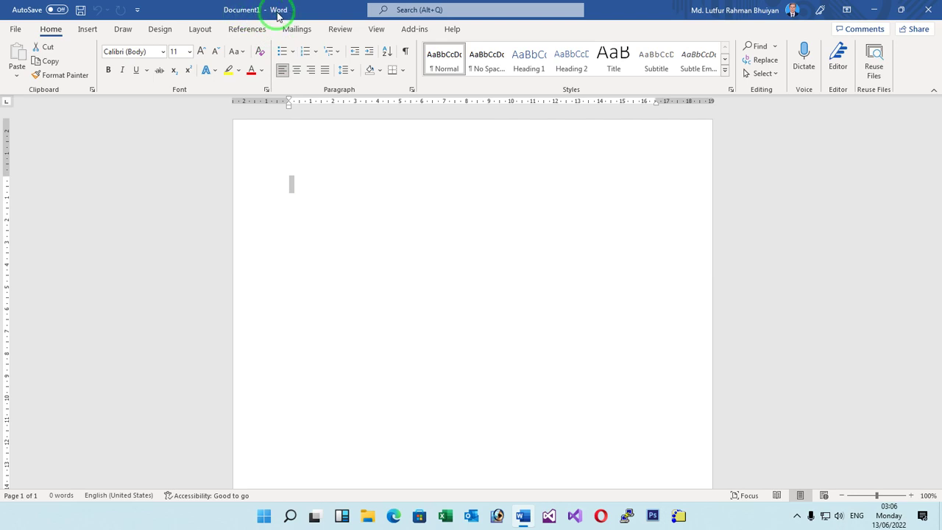
- Create a new blank document
click(15, 30)
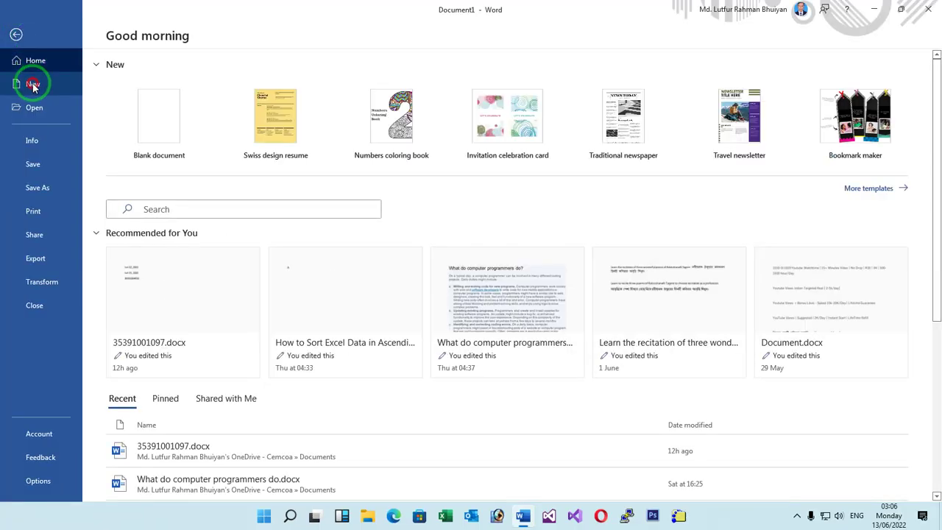
click(33, 85)
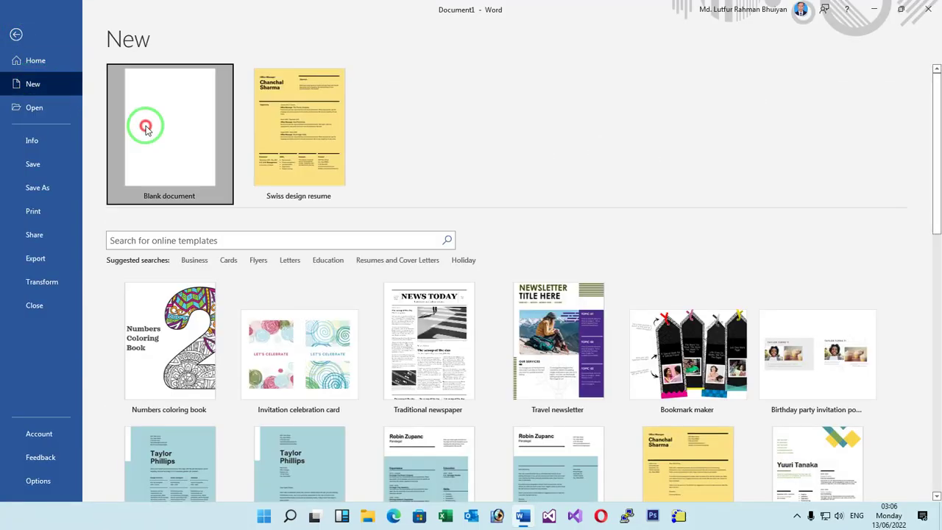
click(146, 128)
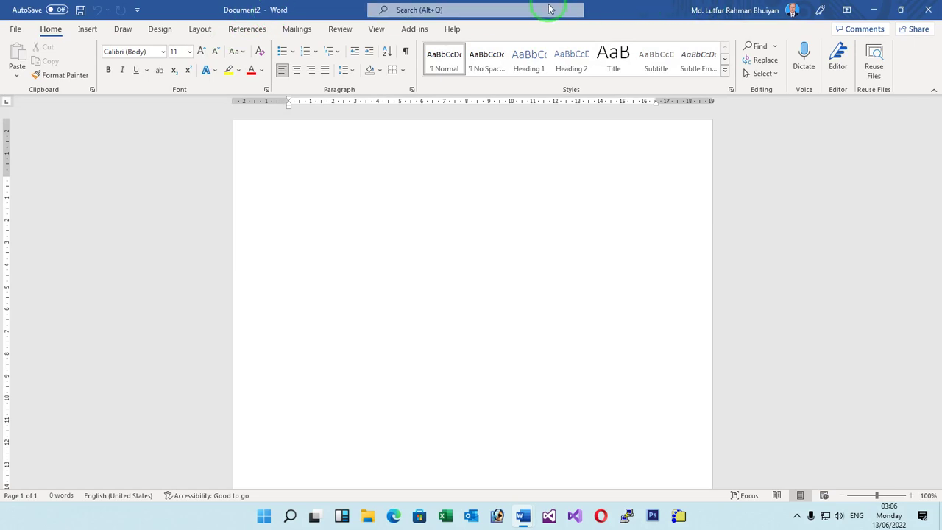
click(376, 30)
click(377, 31)
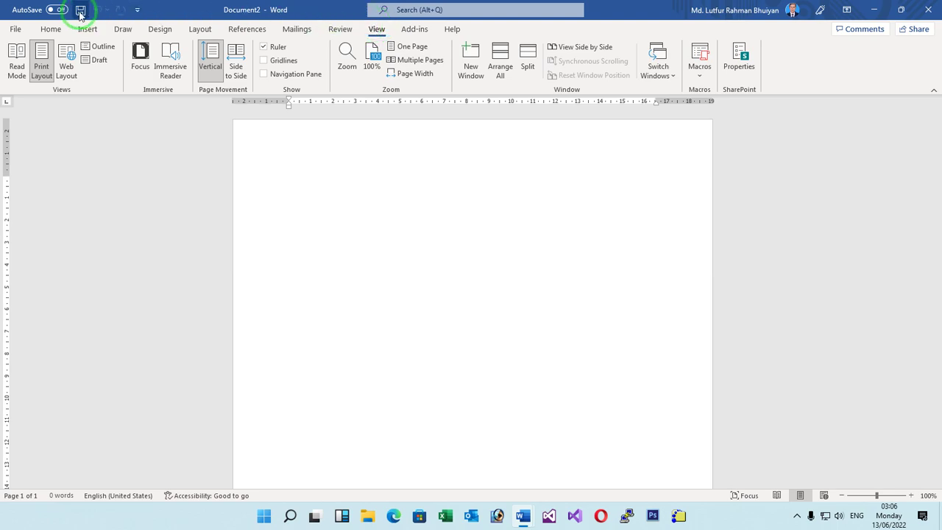
click(16, 29)
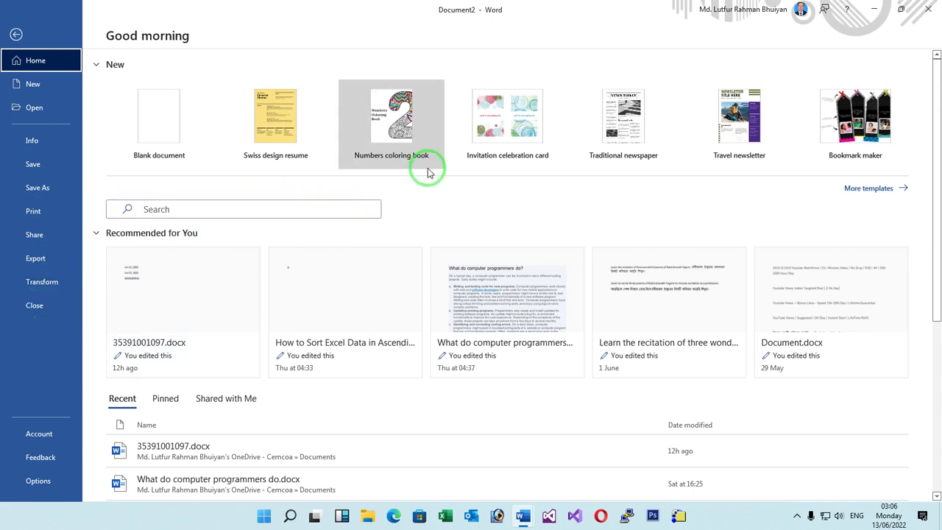
click(16, 34)
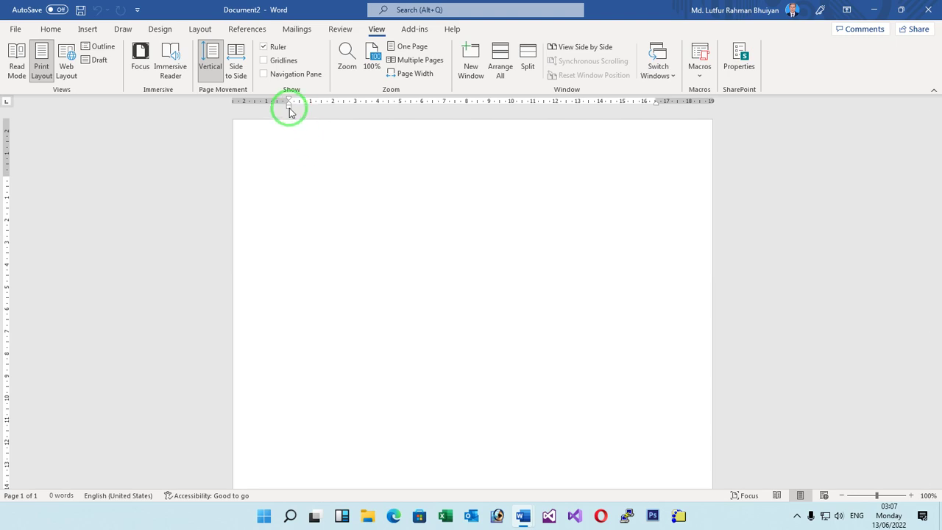
- Move the first-line indent and the left margin on the ruler about 2 cm outward, close to the page's left edge
mouse_move(290, 108)
mouse_down()
mouse_move(269, 106)
mouse_move(285, 100)
mouse_up()
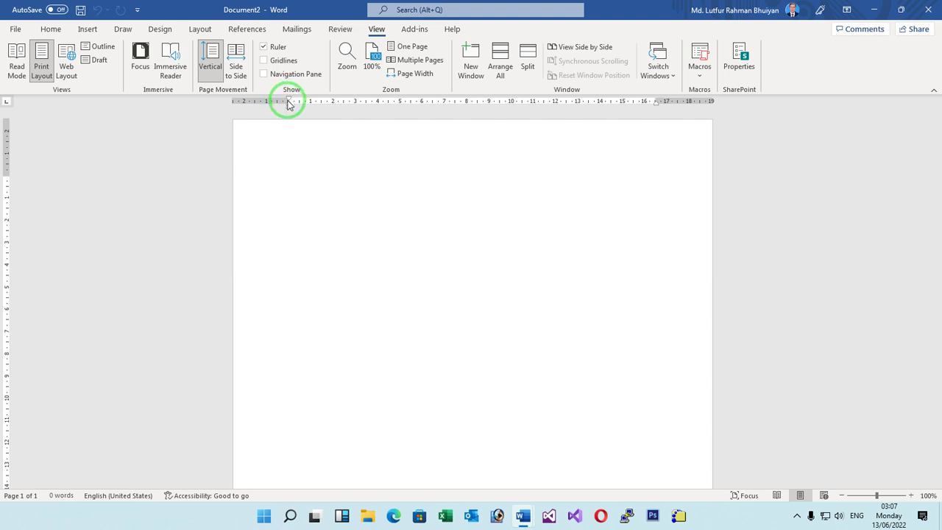
mouse_move(288, 102)
mouse_down()
mouse_move(232, 102)
mouse_move(248, 99)
mouse_up()
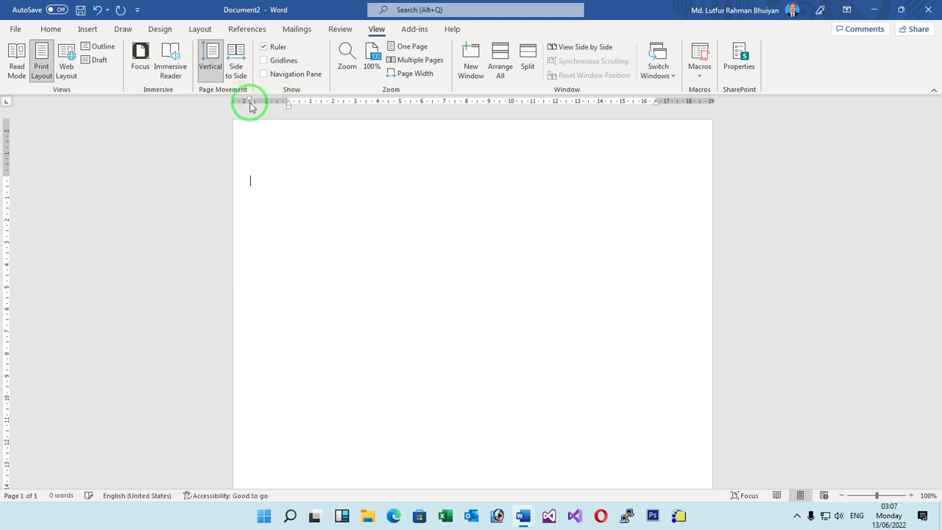
mouse_move(287, 107)
mouse_down()
mouse_move(238, 111)
mouse_move(234, 98)
mouse_move(269, 101)
mouse_move(246, 108)
mouse_move(287, 100)
mouse_move(190, 106)
mouse_move(244, 101)
mouse_up()
click(245, 177)
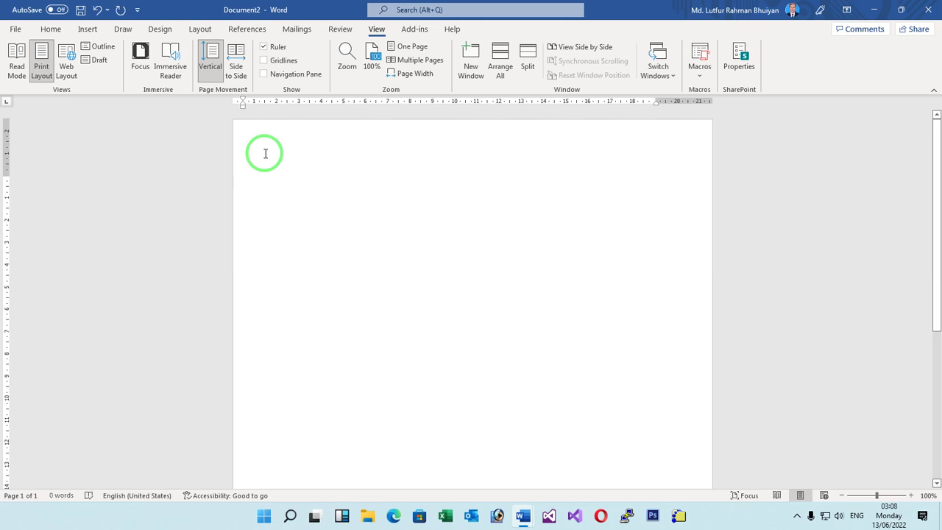
- Write "My name is" followed by a first name, and correct the misspelled name with the first spelling suggestion
text(m)
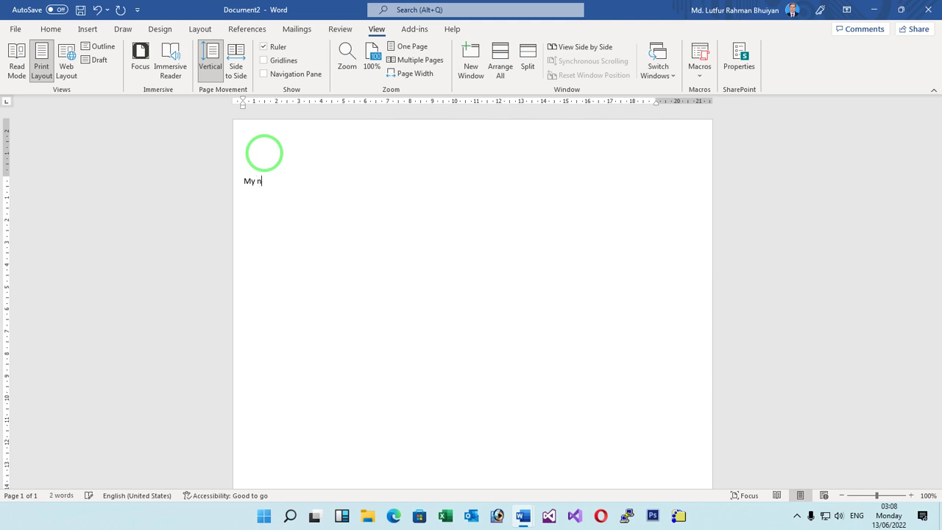
text(ame is jems)
right_click(291, 180)
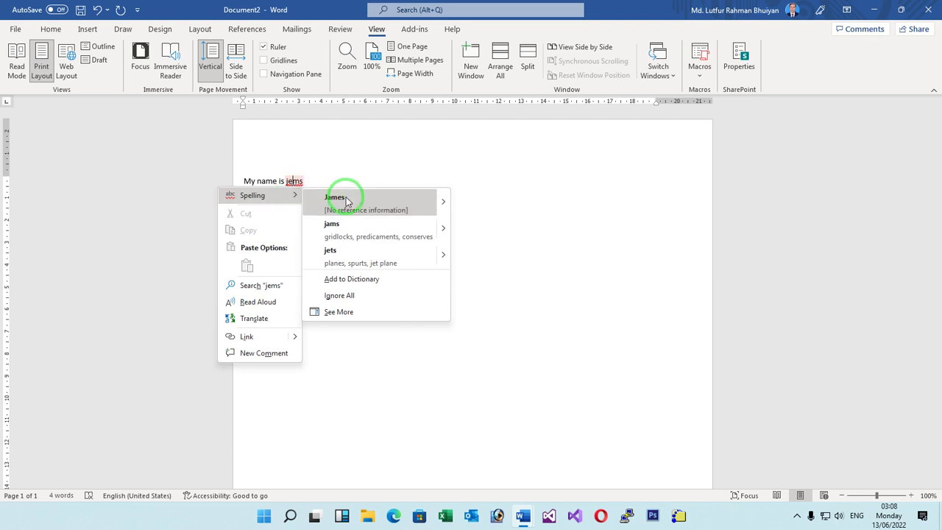
click(335, 151)
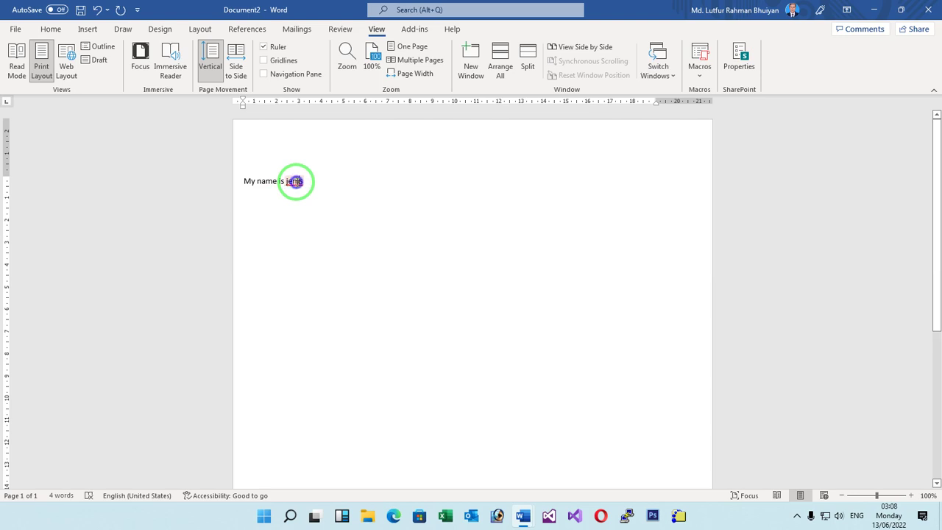
right_click(296, 181)
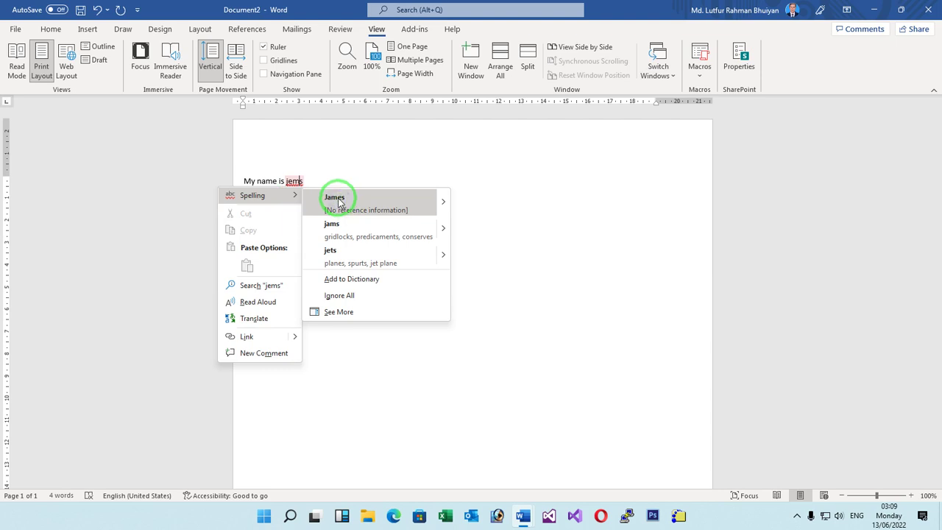
click(336, 199)
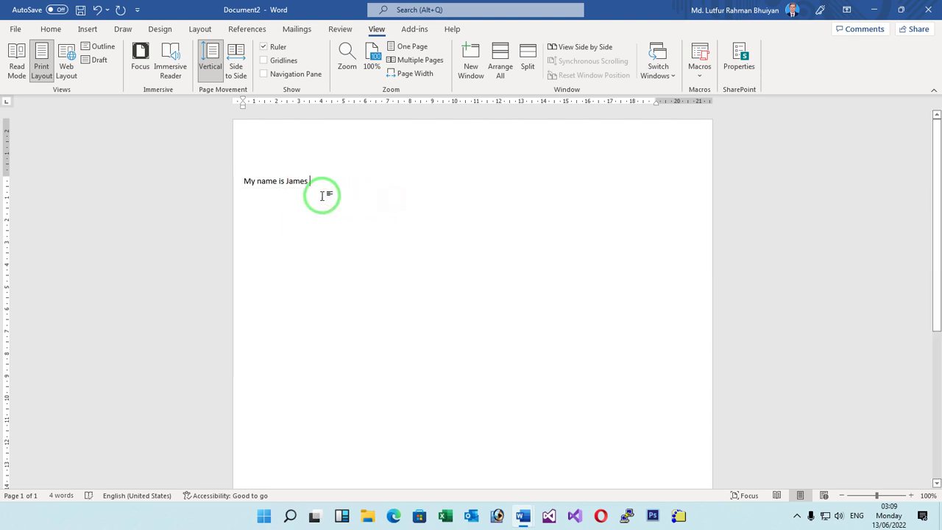
- Select the whole sentence, open Word Options and examine the Language, General, Display, Advanced and Save settings, including the font-embedding option
drag(238, 178, 309, 184)
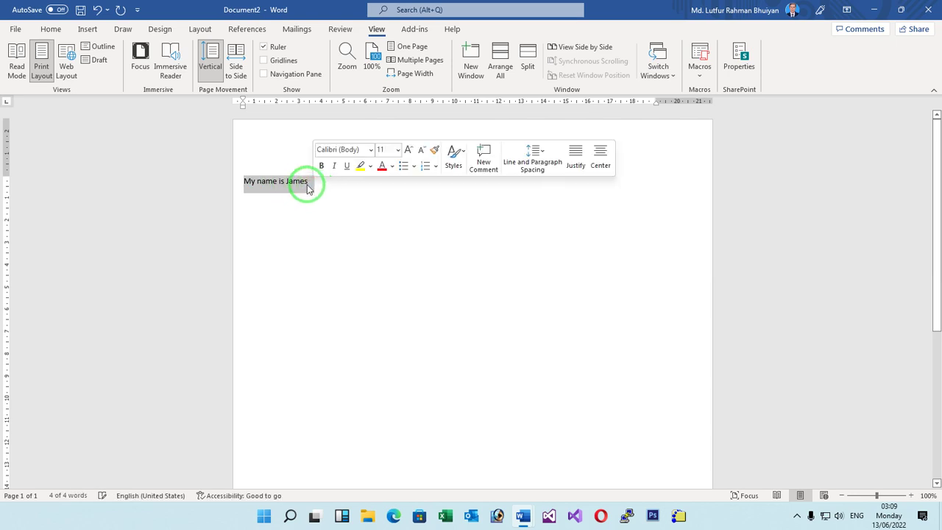
click(12, 31)
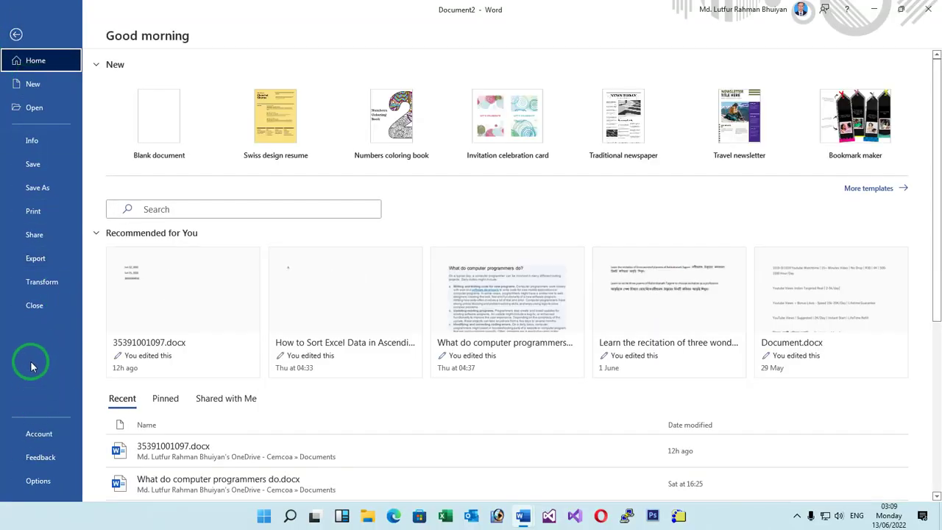
click(35, 480)
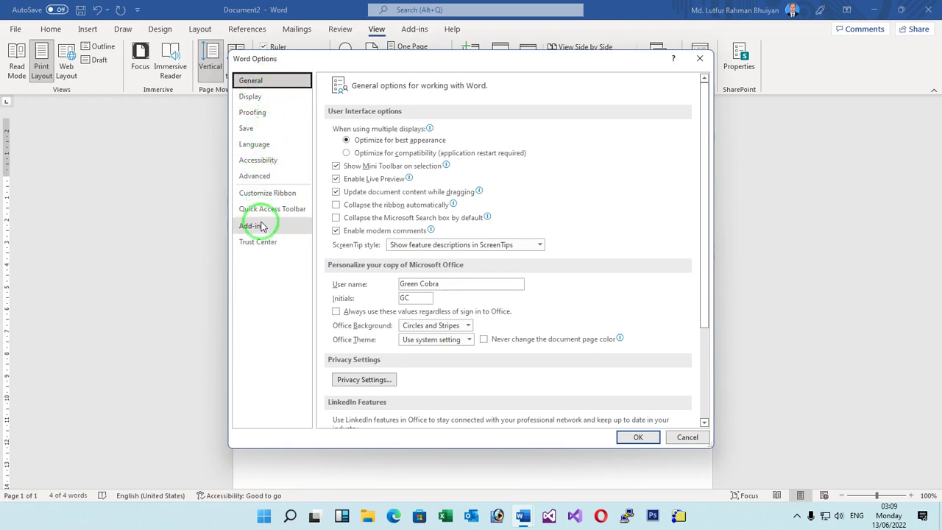
click(269, 147)
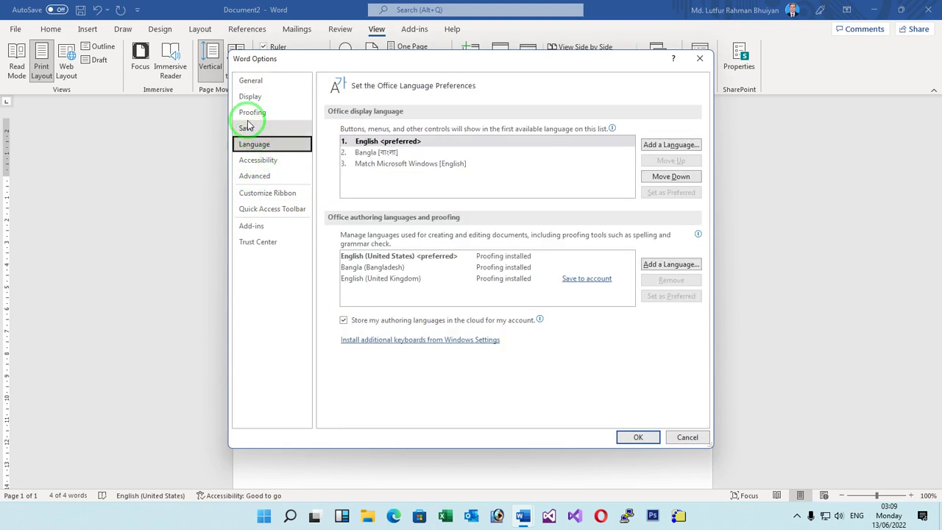
click(254, 86)
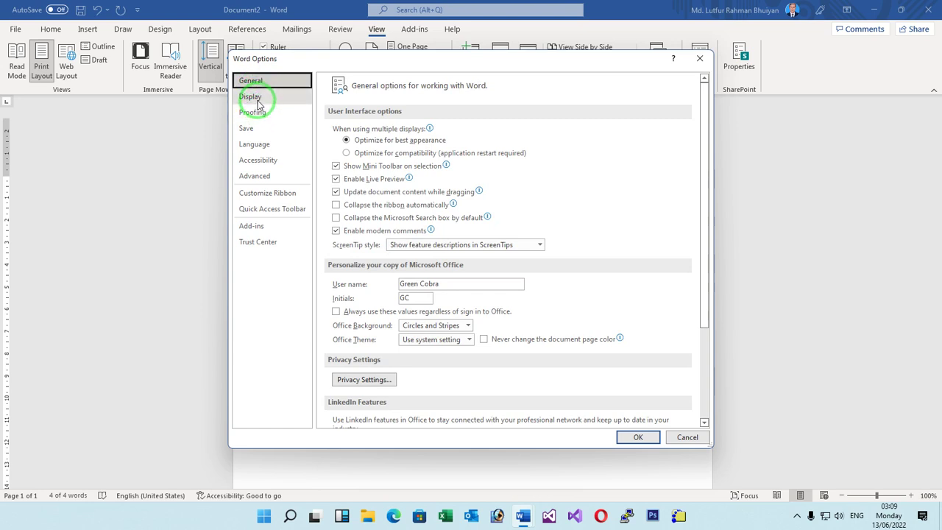
click(250, 98)
click(255, 177)
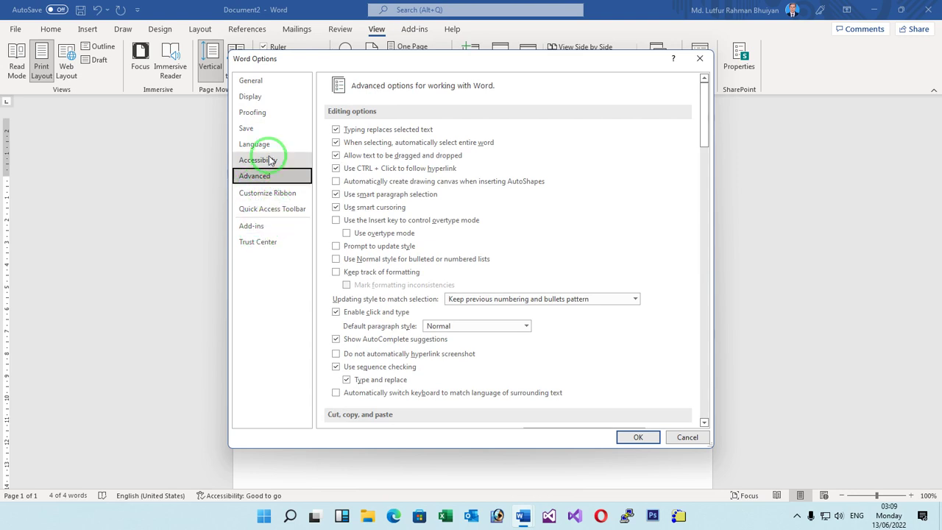
click(254, 130)
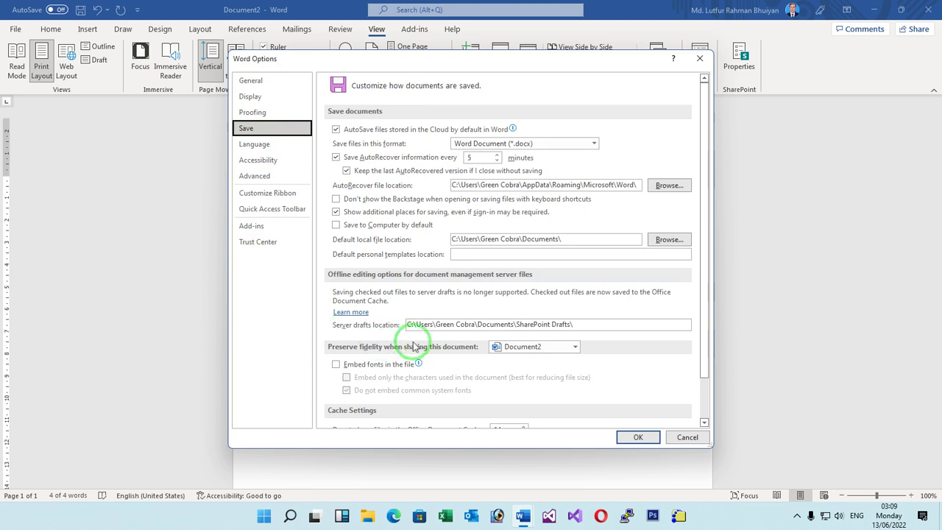
scroll(418, 338, down, 1)
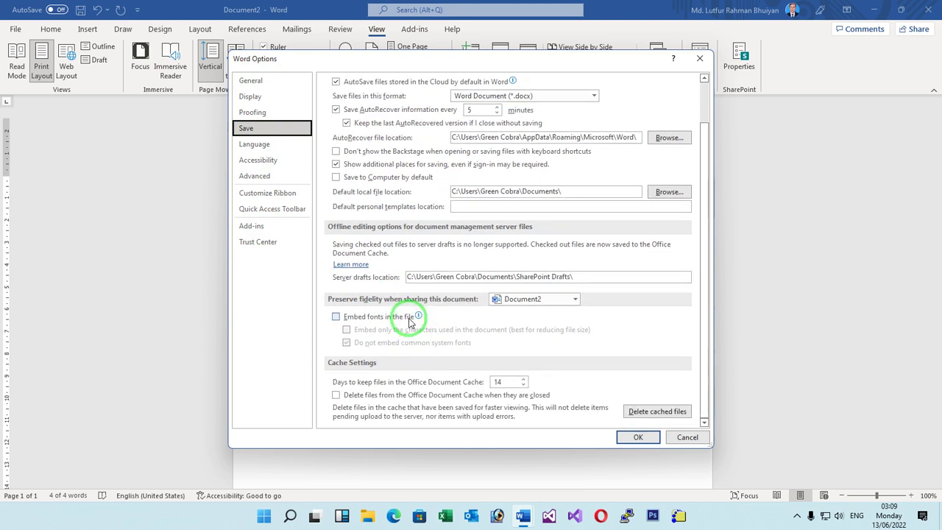
mouse_move(409, 320)
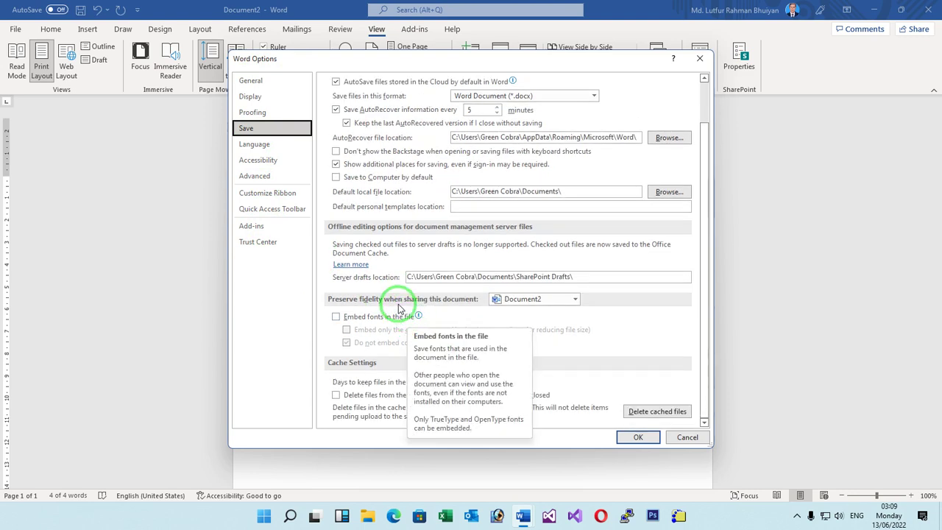
- Review the General options from the user interface settings through to the start-up and co-authoring settings
click(251, 81)
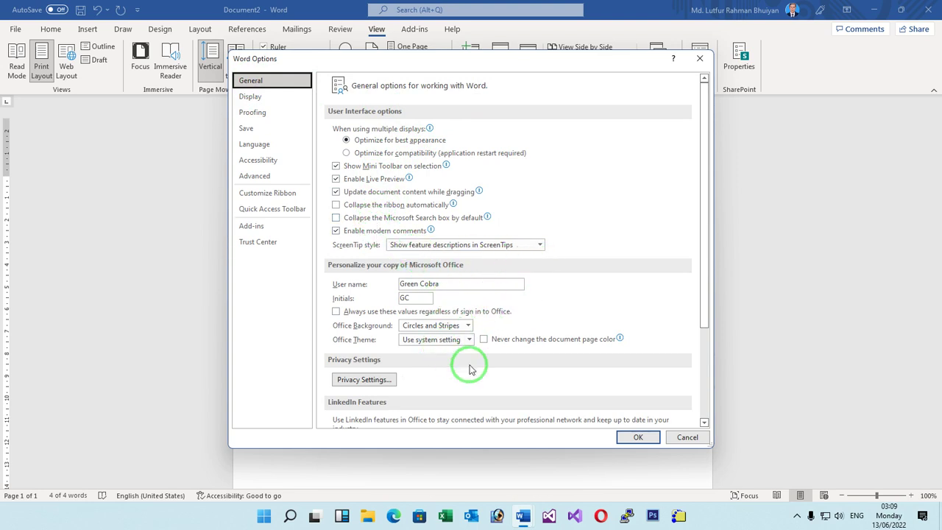
scroll(443, 381, down, 1)
scroll(443, 381, down, 1)
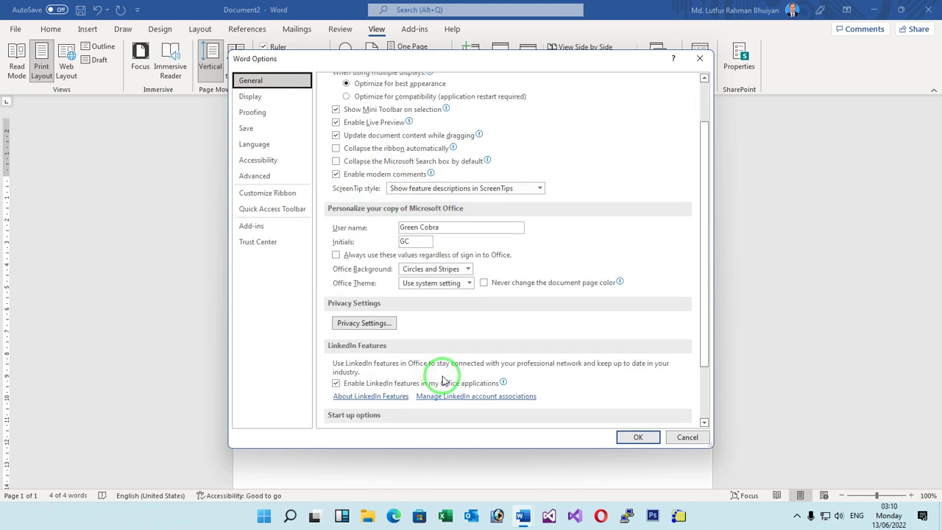
scroll(443, 381, down, 3)
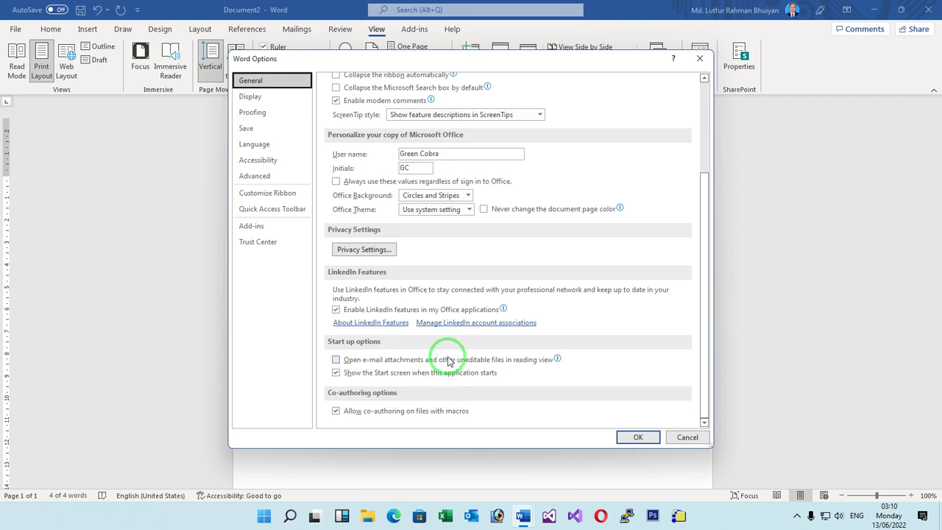
scroll(450, 356, up, 4)
scroll(453, 347, up, 1)
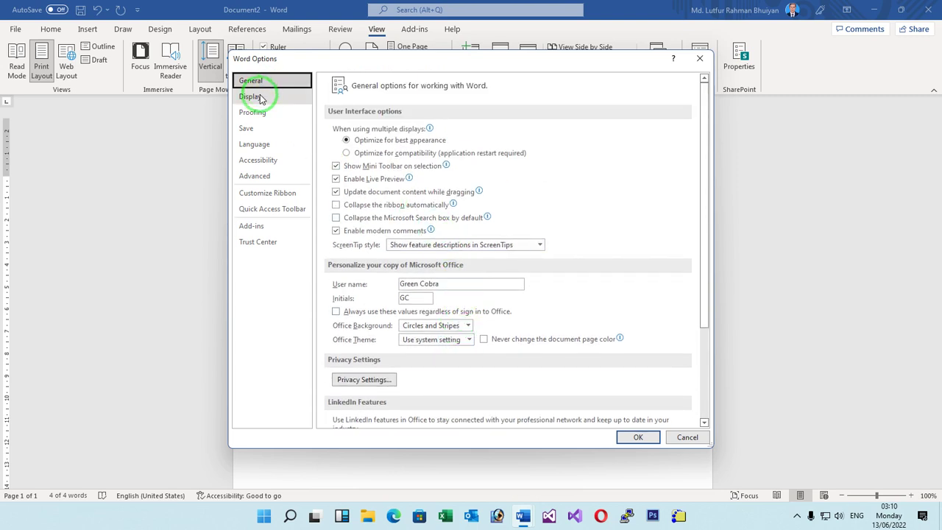
- Review the Advanced options from the editing settings through to the general and layout settings, and close Word Options without changes
click(267, 181)
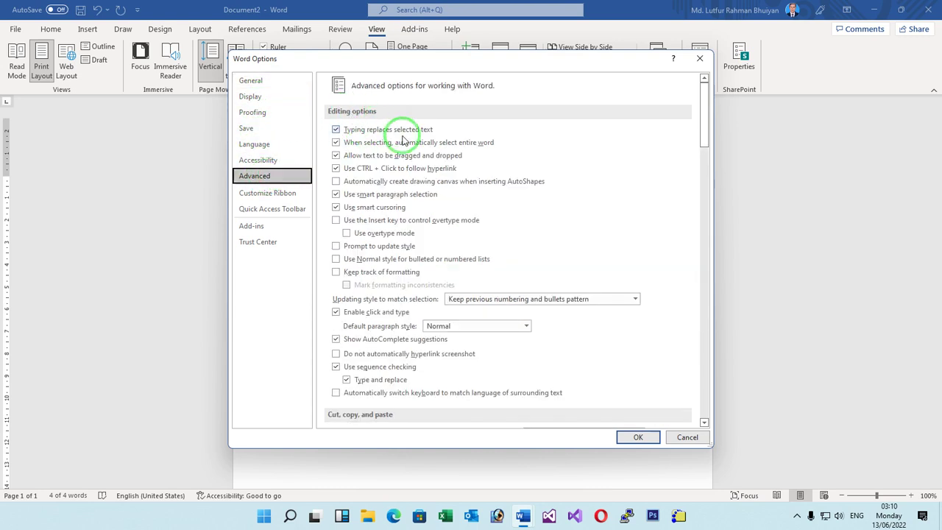
scroll(394, 342, down, 3)
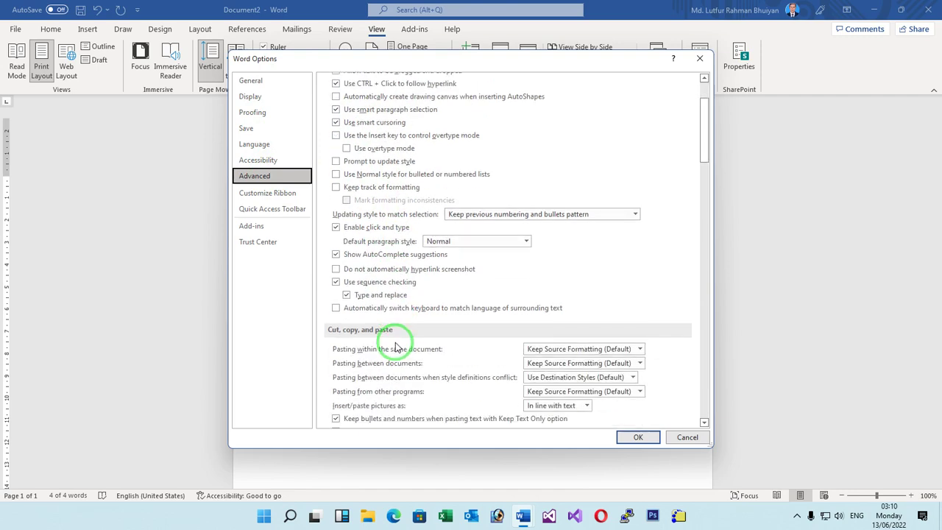
scroll(393, 342, down, 3)
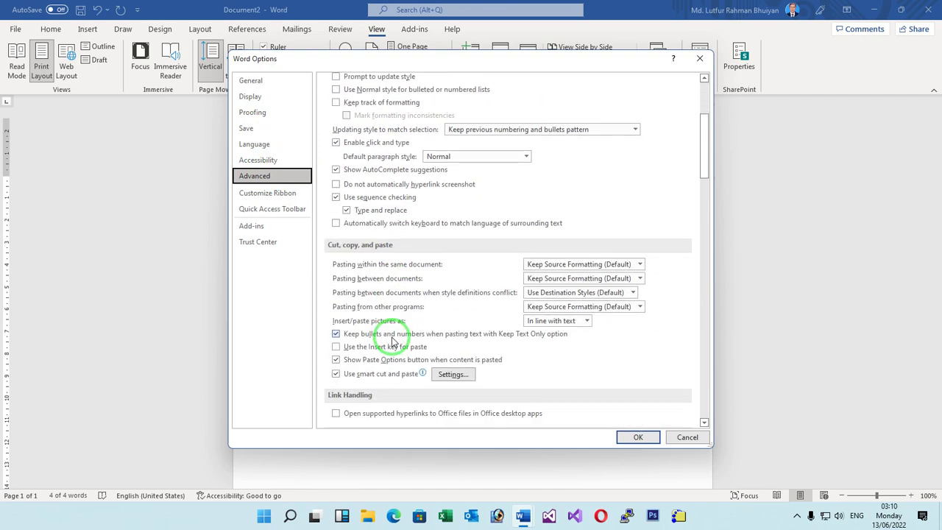
scroll(390, 339, down, 3)
scroll(390, 340, down, 3)
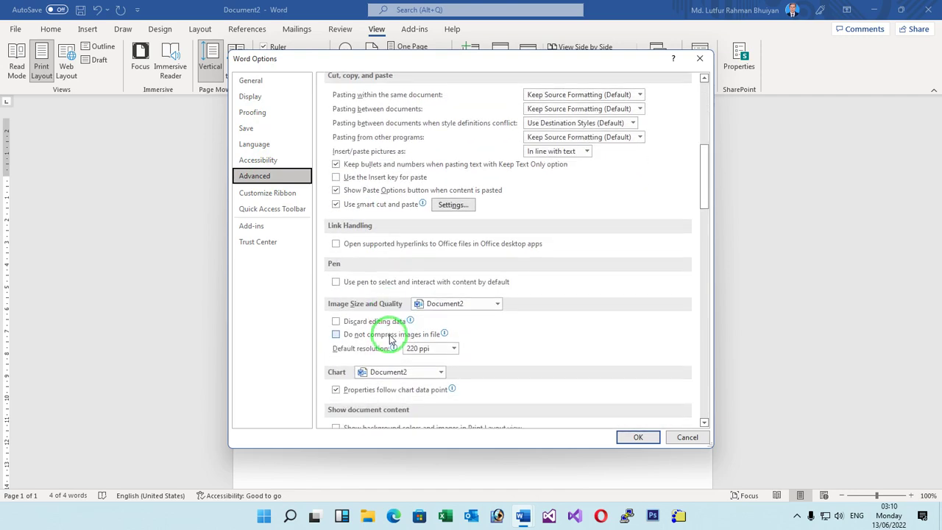
scroll(390, 339, down, 2)
scroll(390, 337, down, 6)
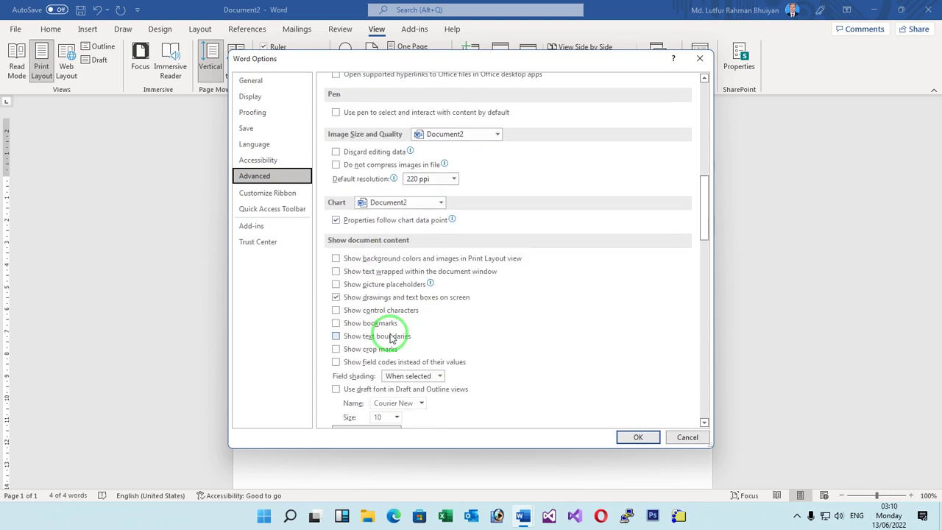
scroll(391, 337, down, 3)
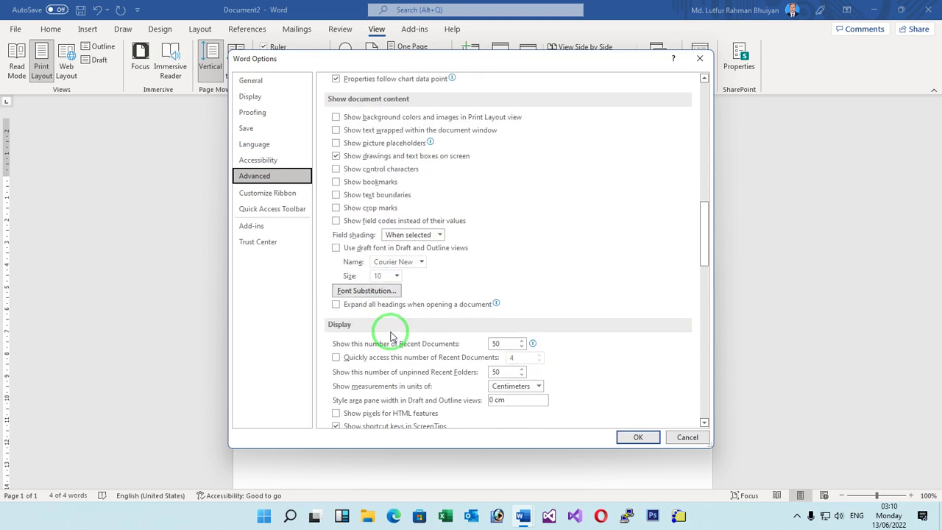
scroll(391, 337, down, 4)
scroll(391, 337, down, 4)
scroll(391, 337, down, 7)
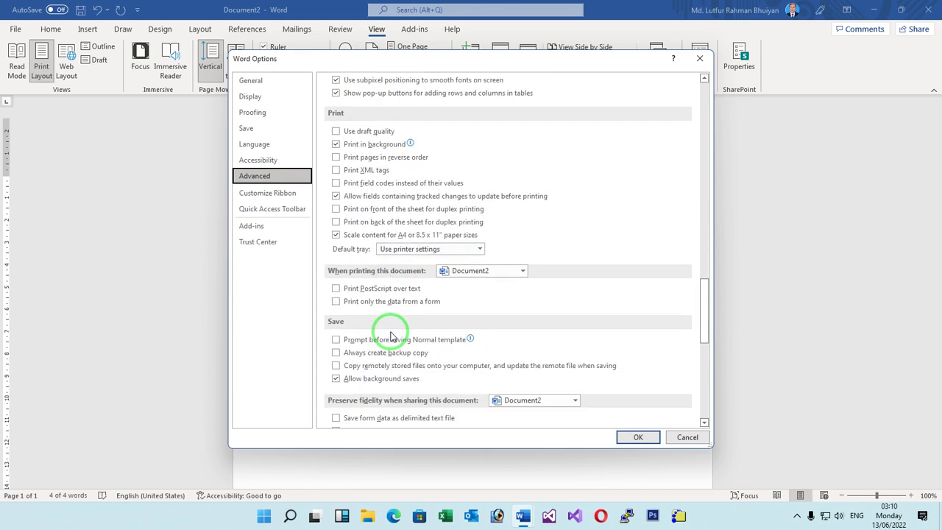
scroll(391, 337, down, 3)
scroll(394, 335, down, 5)
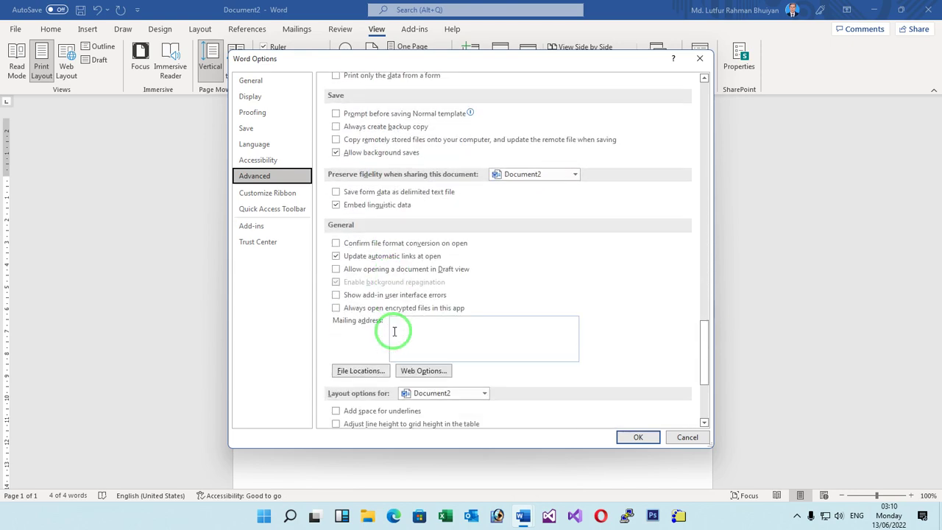
click(698, 59)
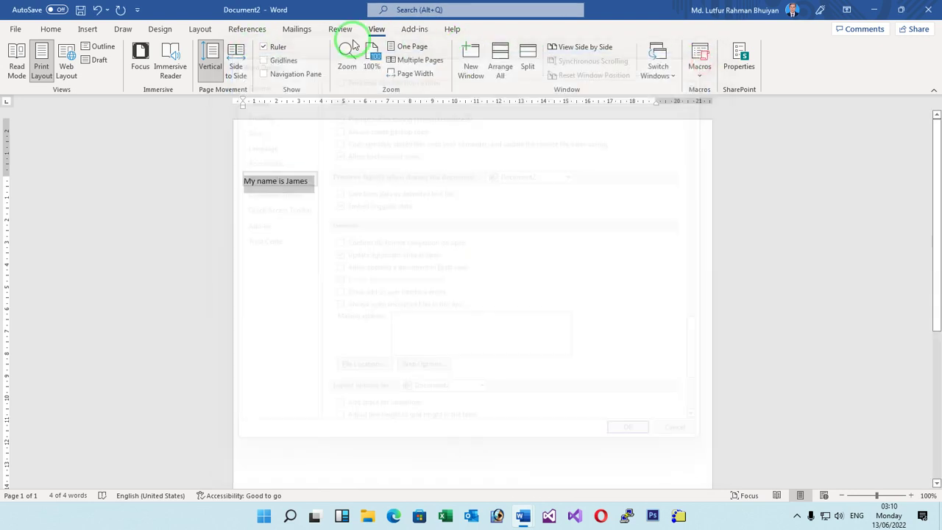
click(248, 29)
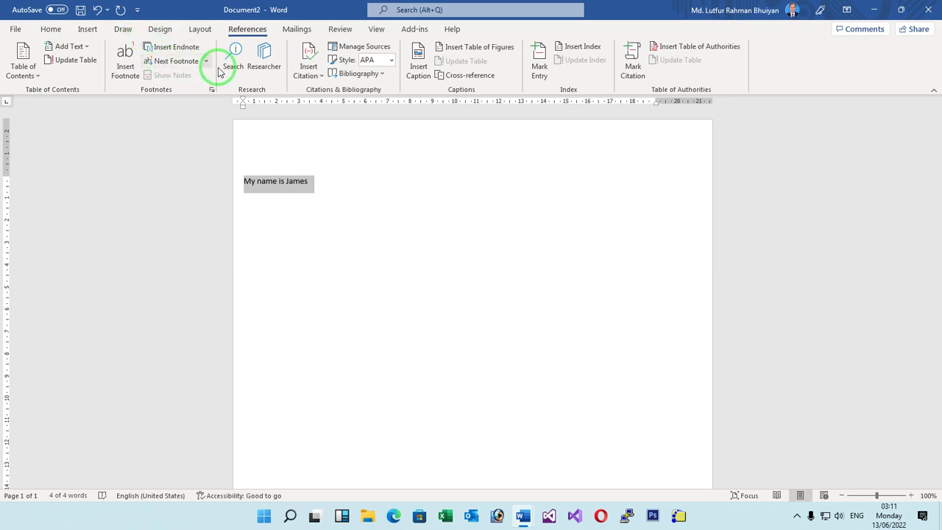
click(318, 185)
drag(233, 181, 326, 176)
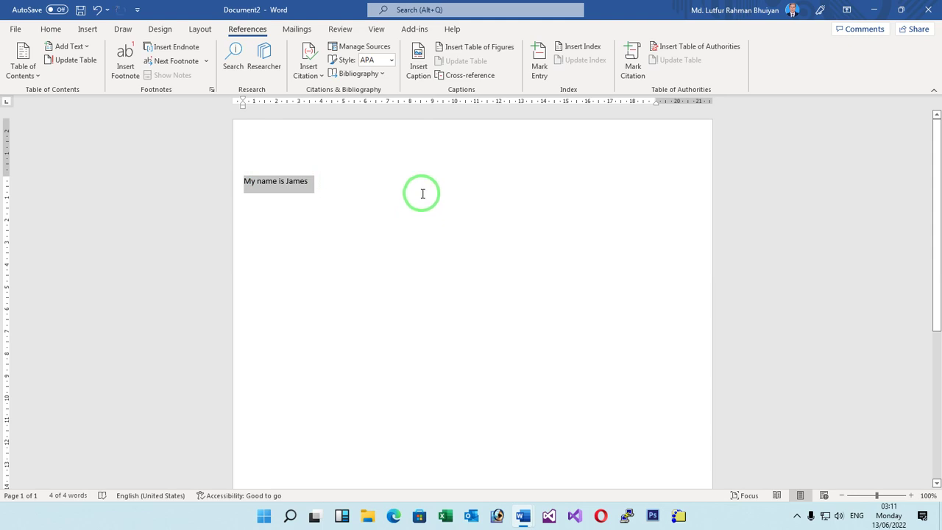
click(297, 159)
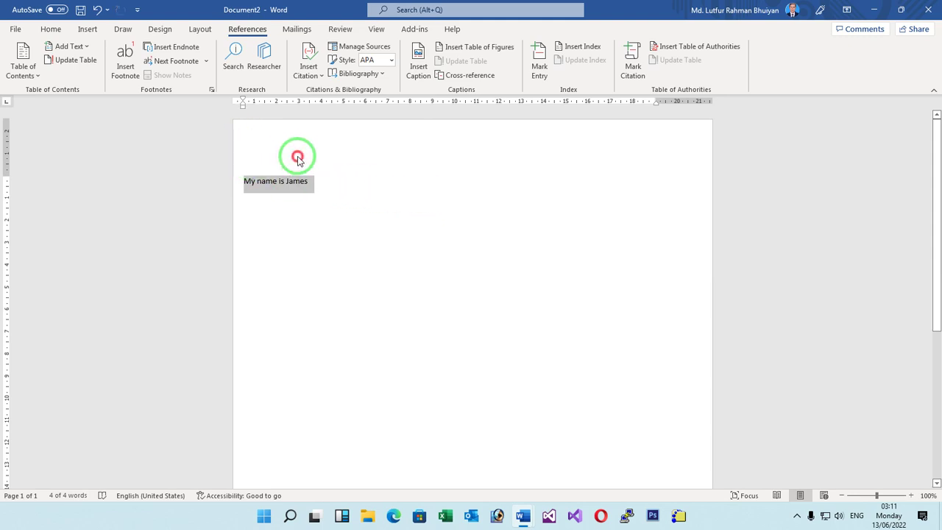
drag(238, 184, 328, 183)
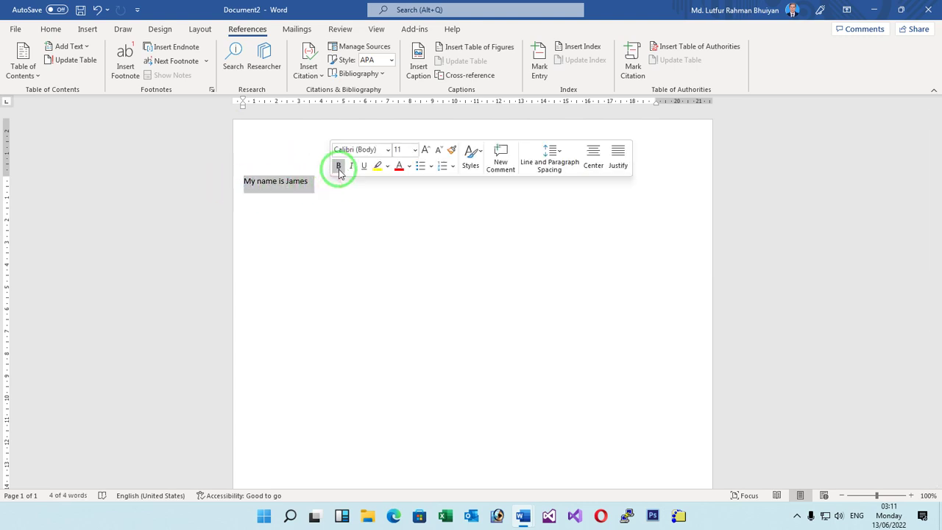
- Set the top margin to 1 cm in the print page setup and return to the document text
click(12, 30)
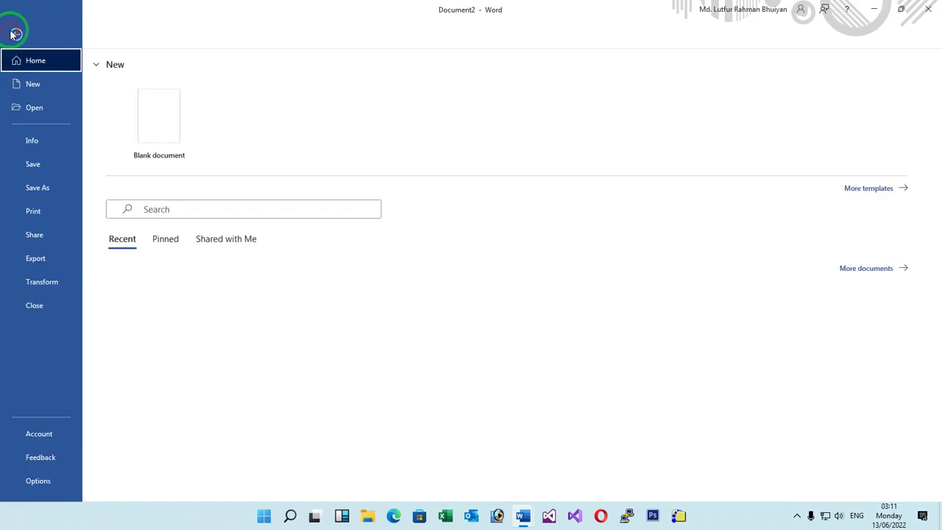
click(40, 211)
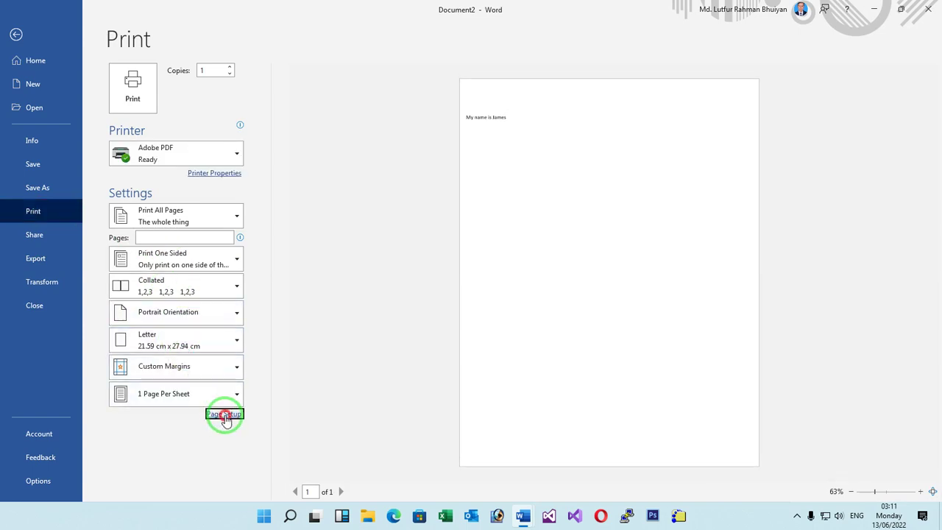
click(224, 415)
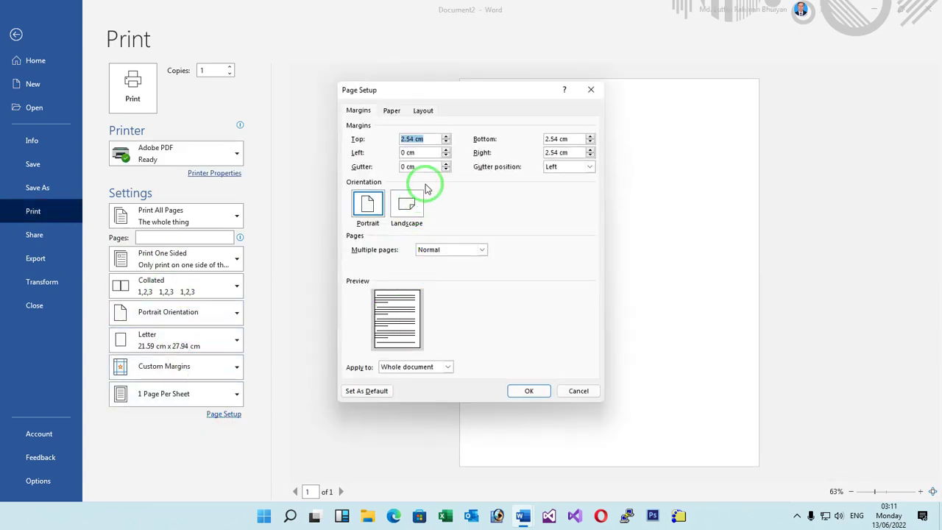
click(425, 139)
click(354, 142)
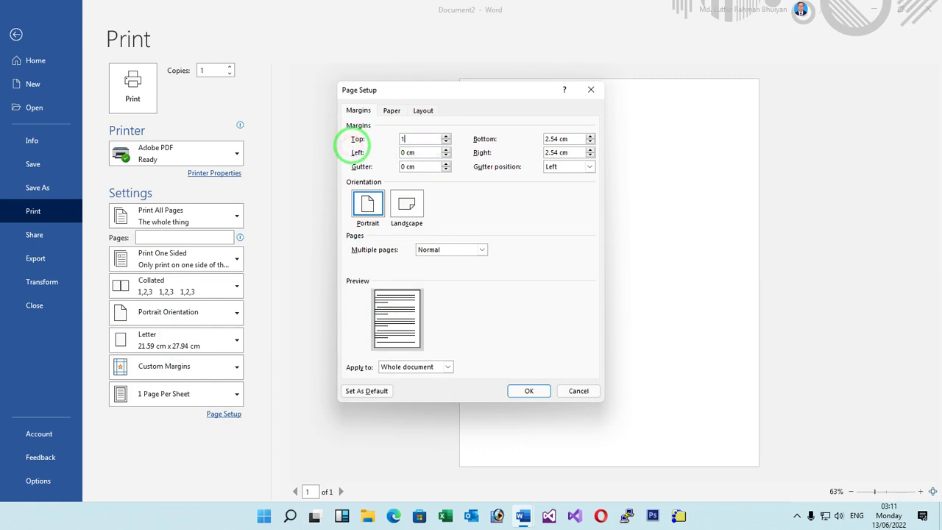
click(528, 390)
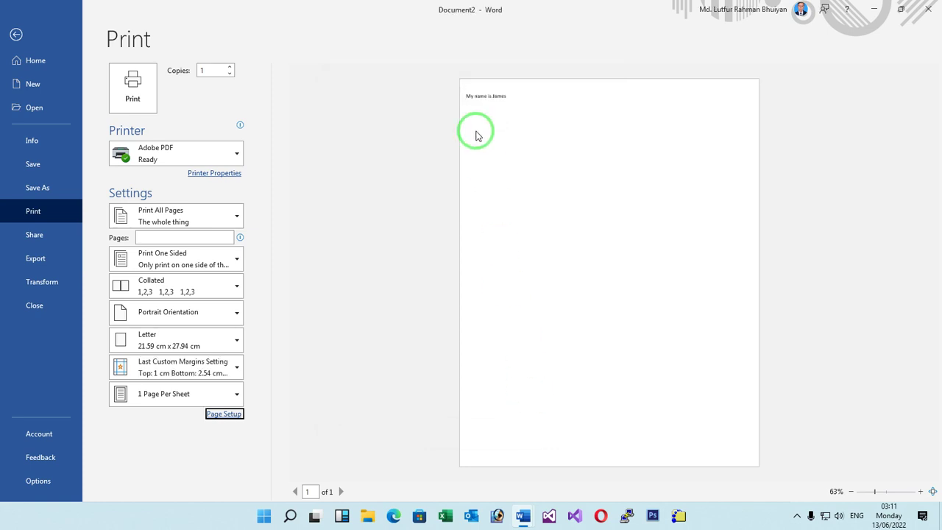
click(16, 33)
click(284, 175)
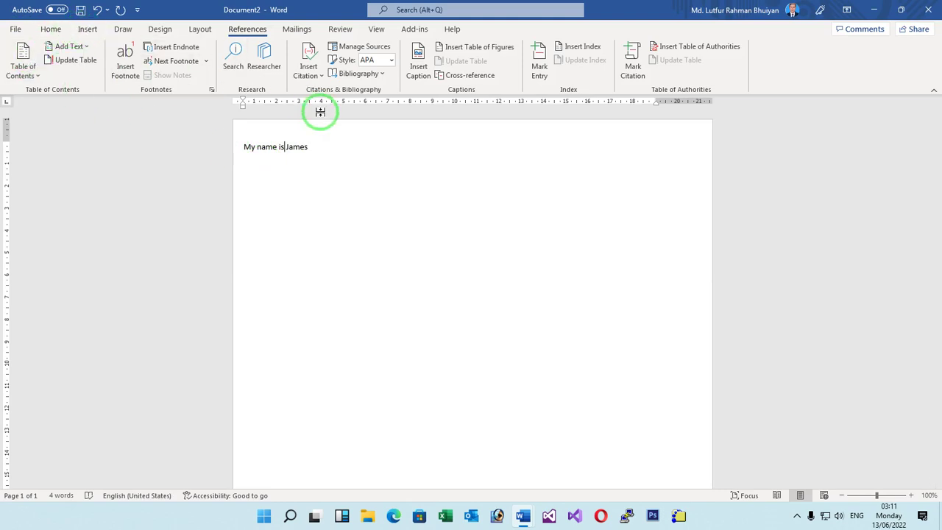
click(87, 29)
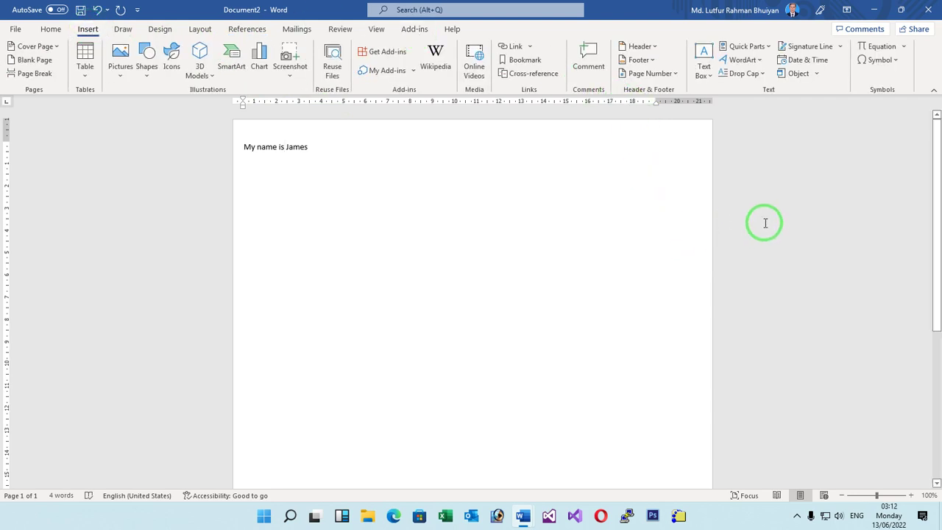
click(85, 56)
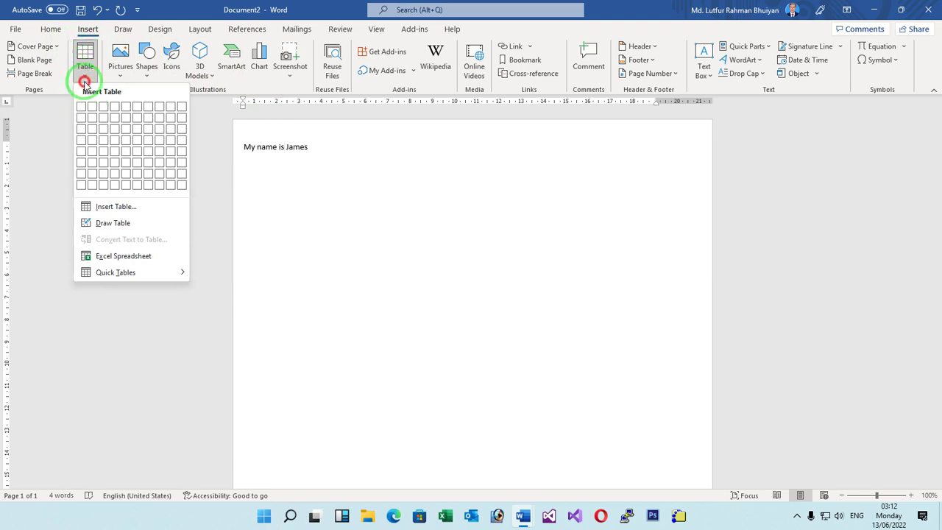
click(40, 121)
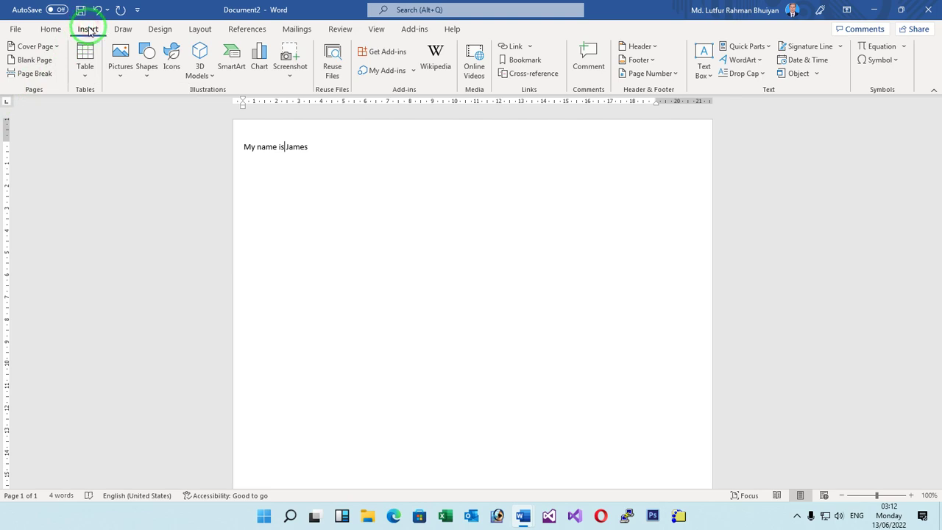
- Add the built-in Blank header to the page and delete its "[Type here]" placeholder
click(657, 46)
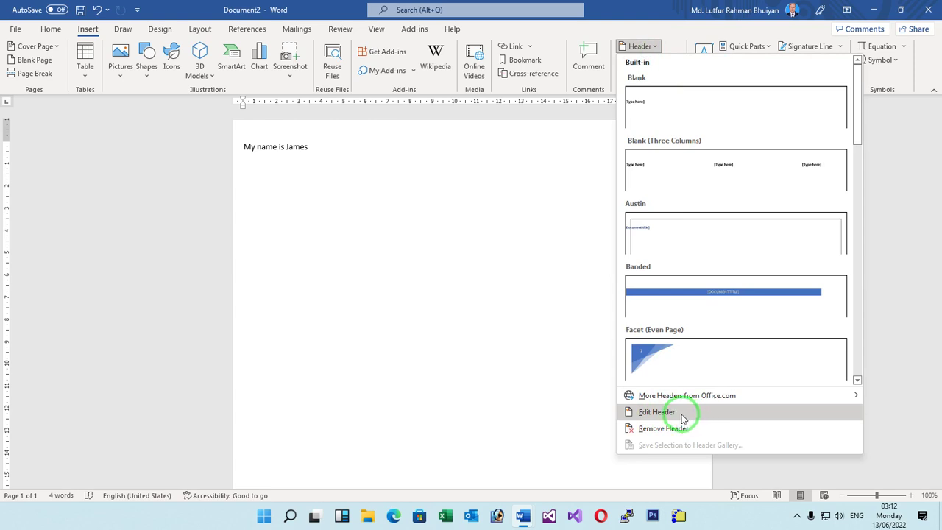
click(657, 103)
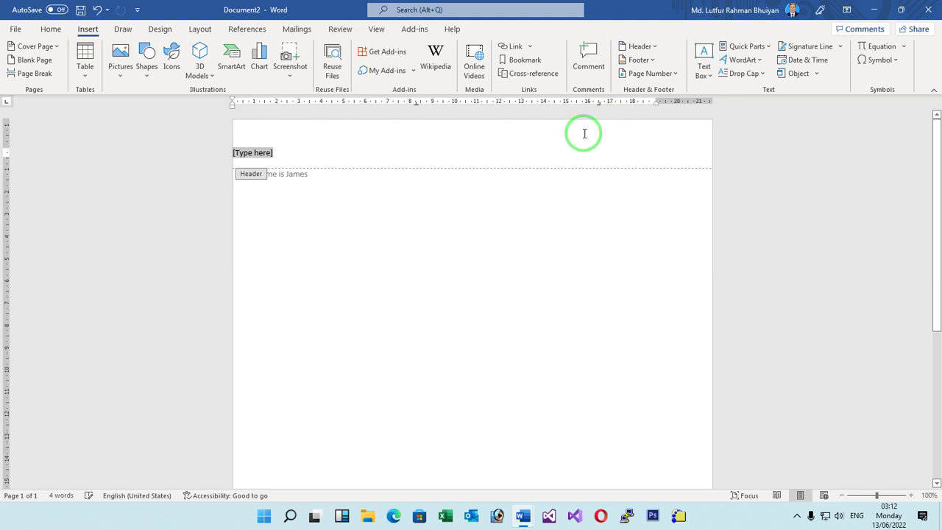
click(254, 154)
click(259, 156)
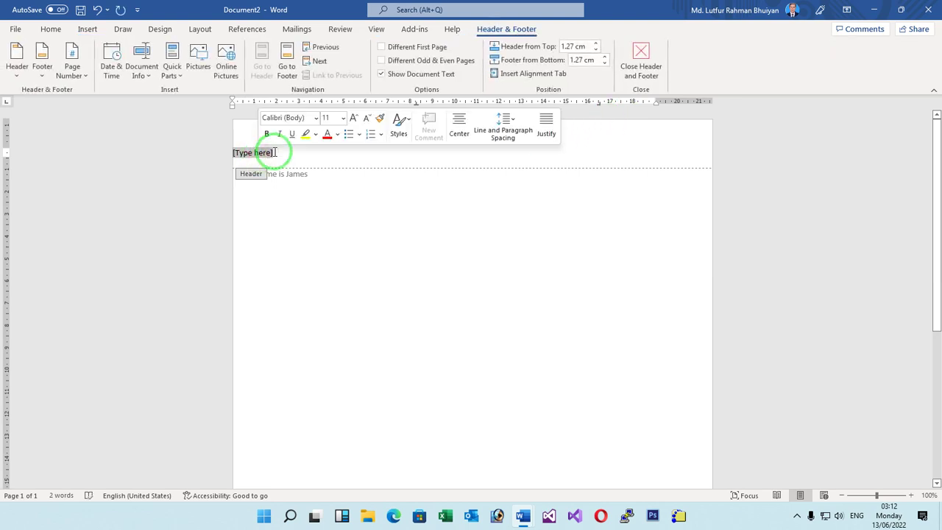
key(Delete)
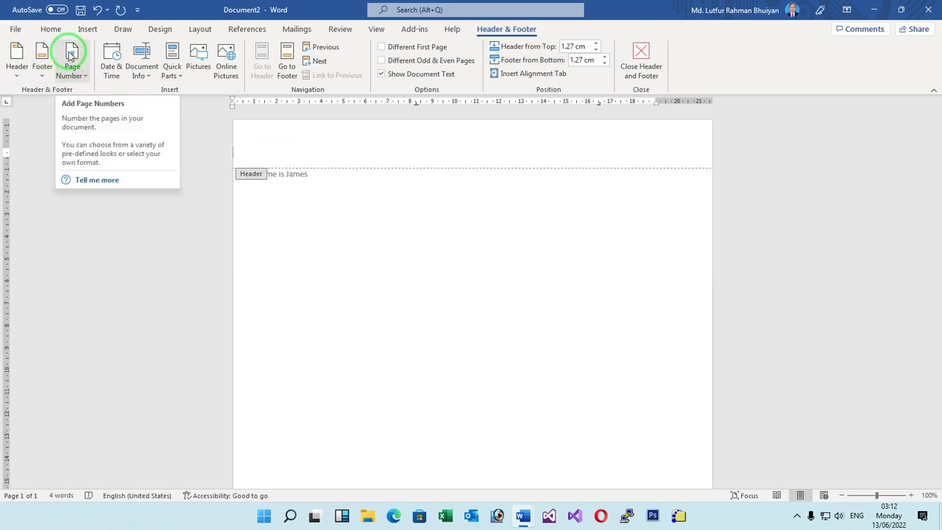
- Insert the portrait photo from this device's Pictures folder into the empty header
click(86, 28)
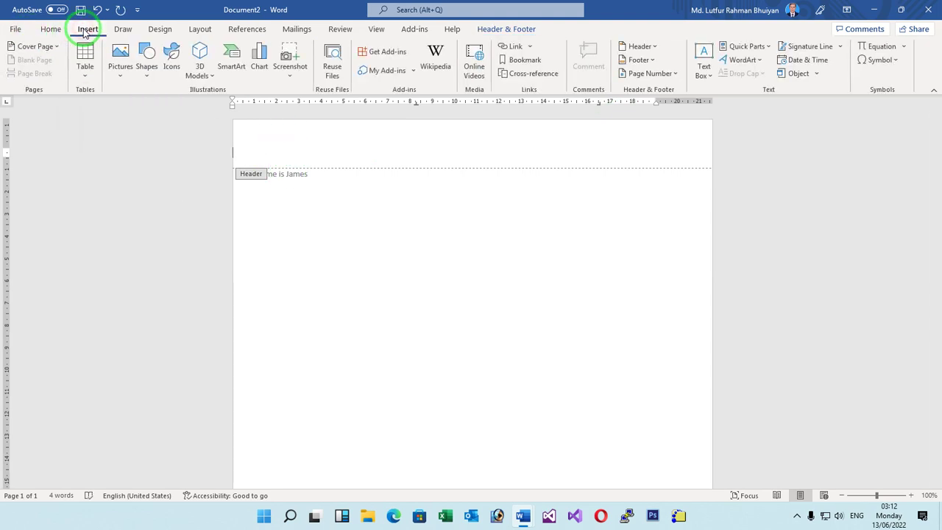
click(117, 63)
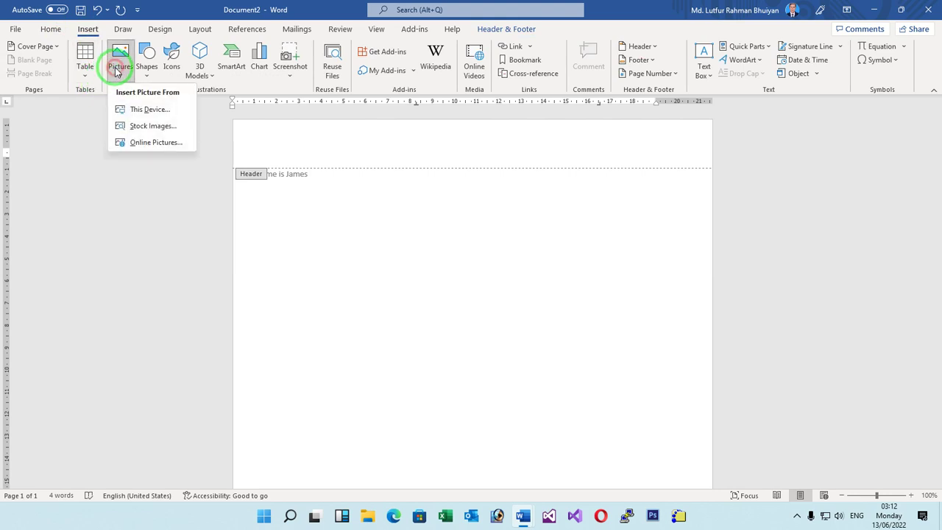
click(158, 112)
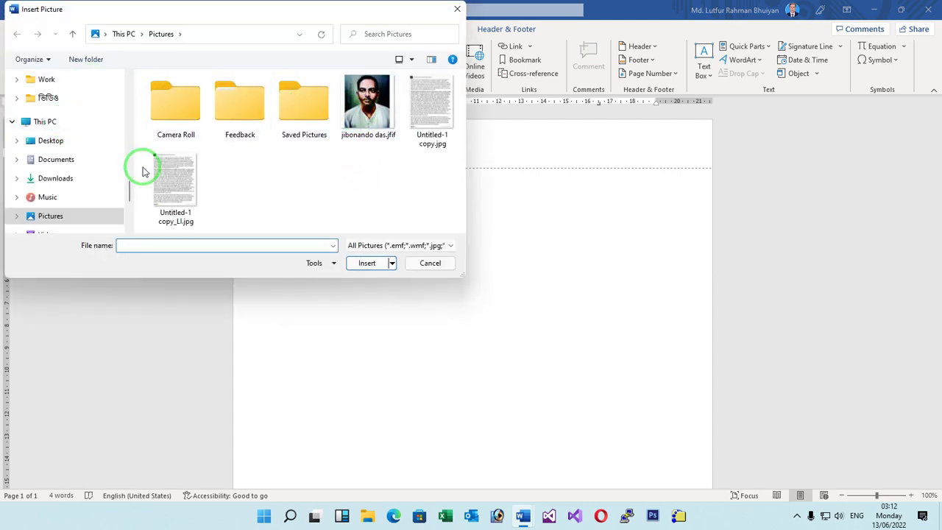
click(369, 90)
double_click(369, 90)
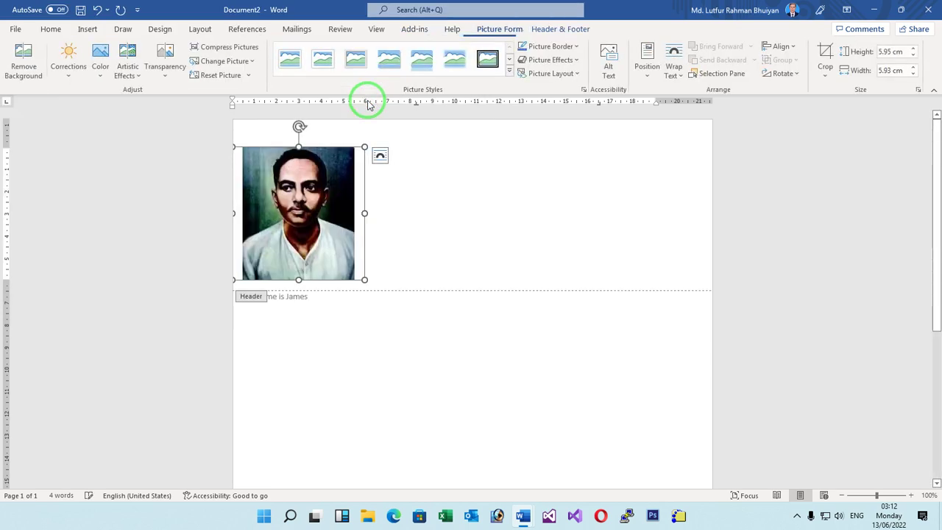
- Shrink the header portrait to about 3.2 cm high and 3.19 cm wide, and leave it selected
drag(365, 147, 304, 195)
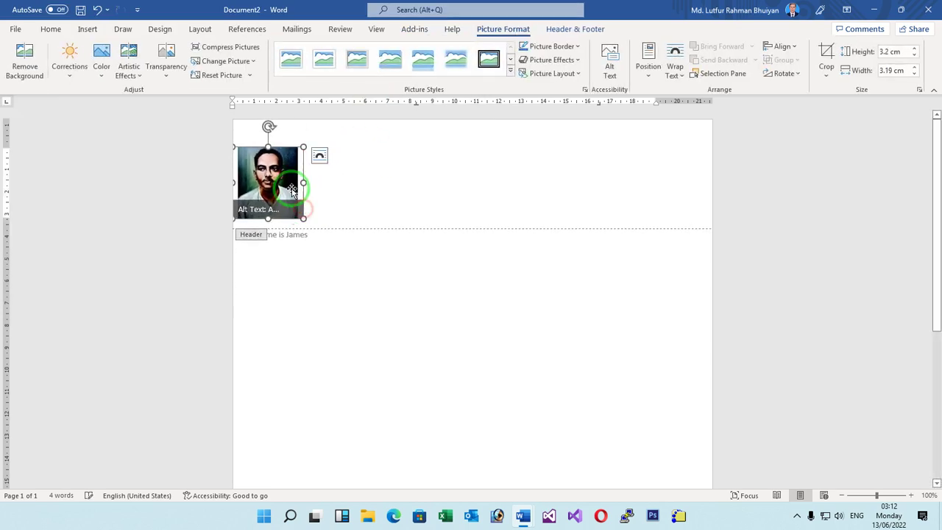
click(479, 162)
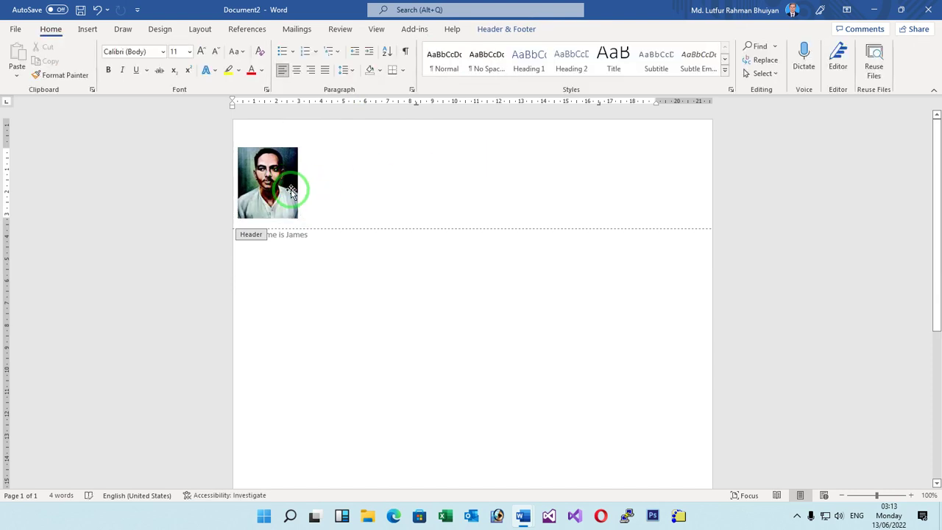
click(277, 166)
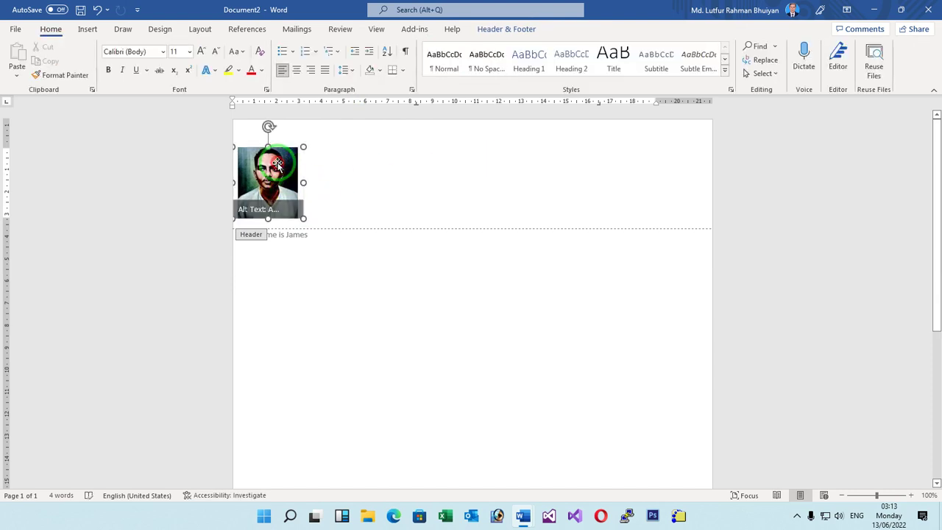
click(684, 152)
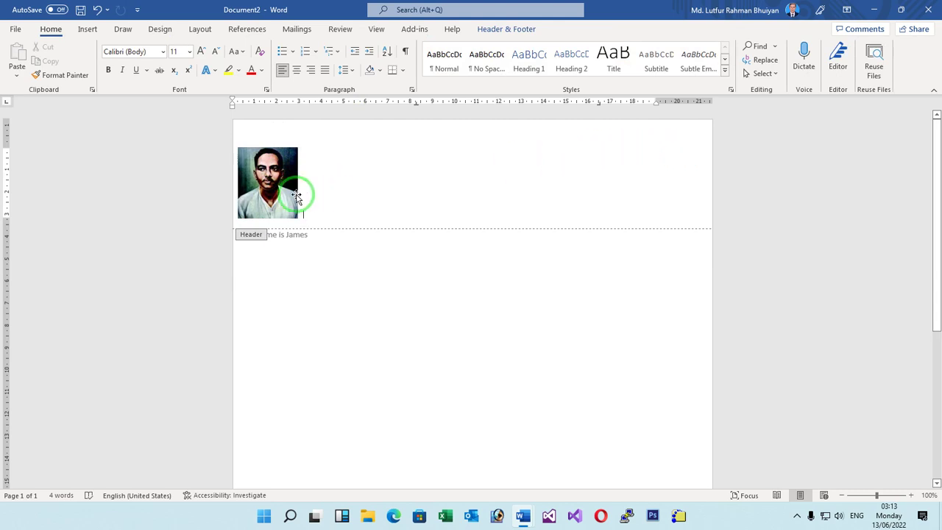
click(284, 185)
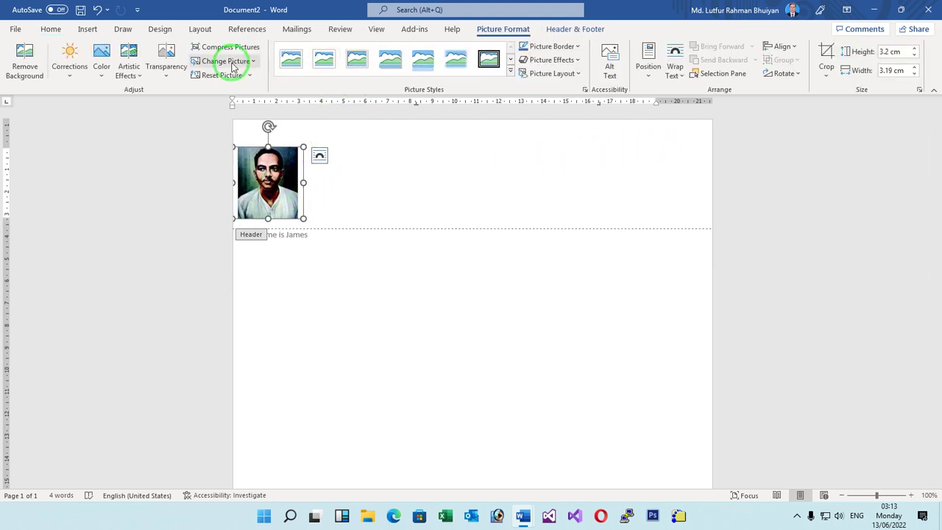
- Align the header portrait to the right margin and deselect it
click(48, 29)
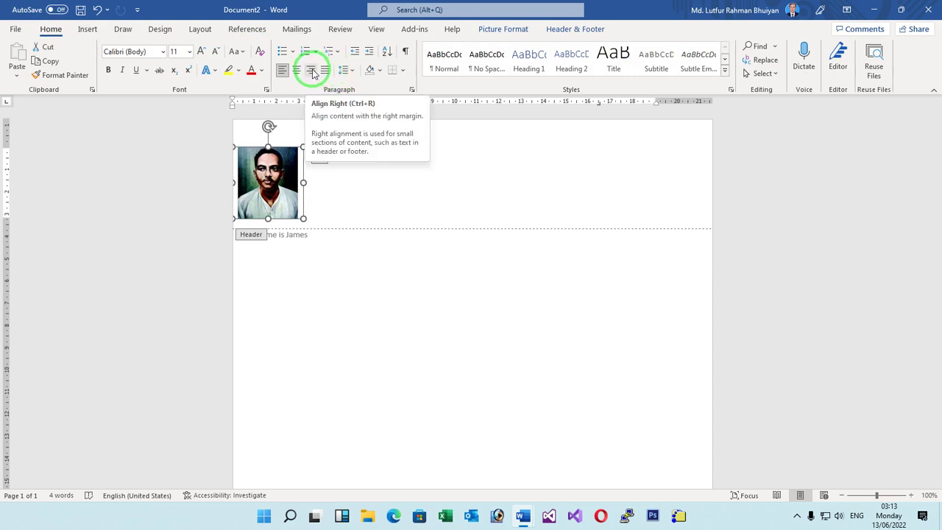
click(313, 71)
click(501, 156)
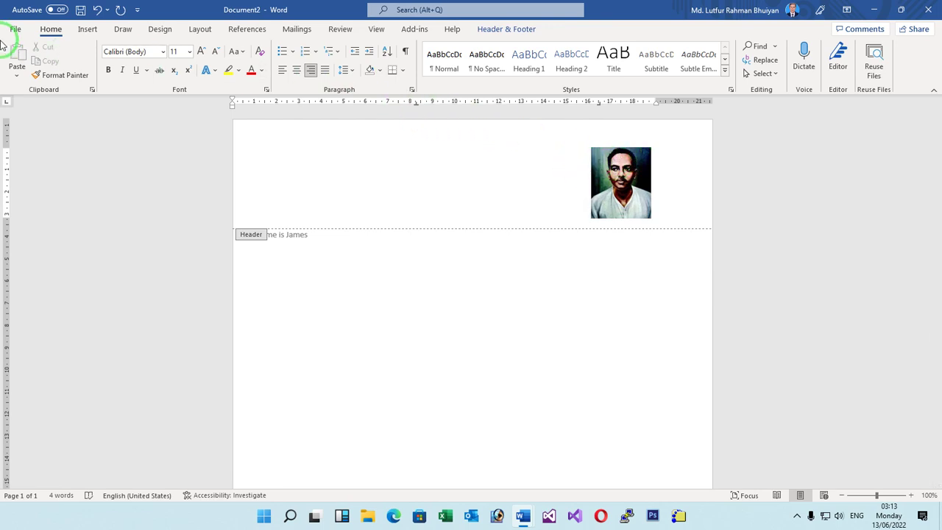
- Select the header portrait and open the header's editing options with Edit Header
click(87, 29)
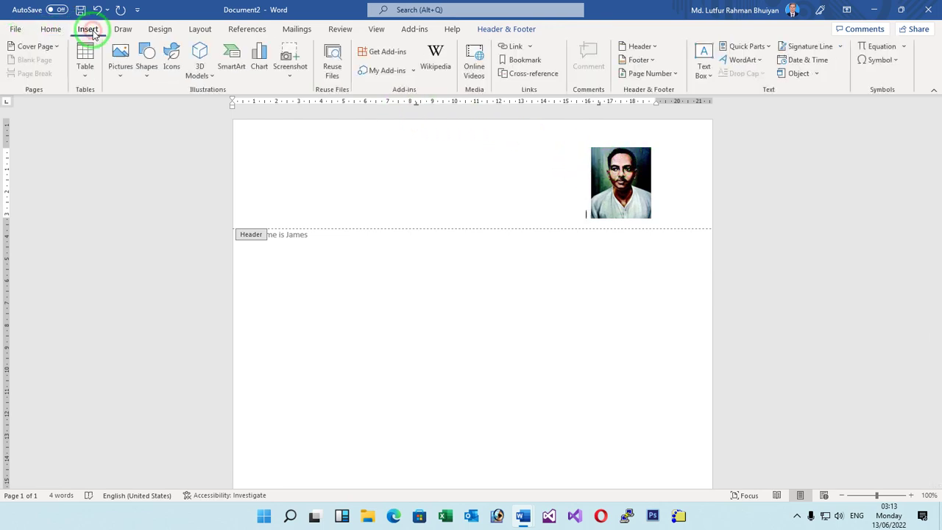
click(638, 46)
click(639, 46)
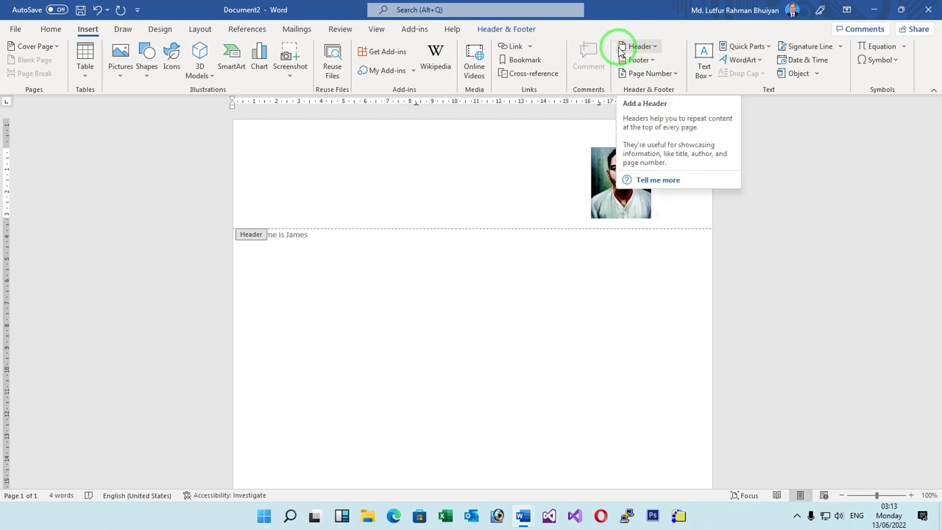
click(568, 229)
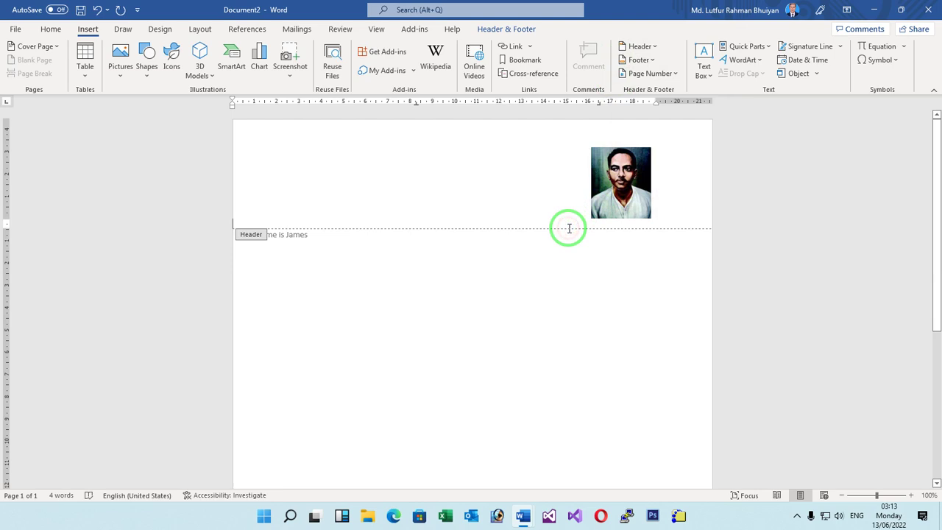
click(629, 197)
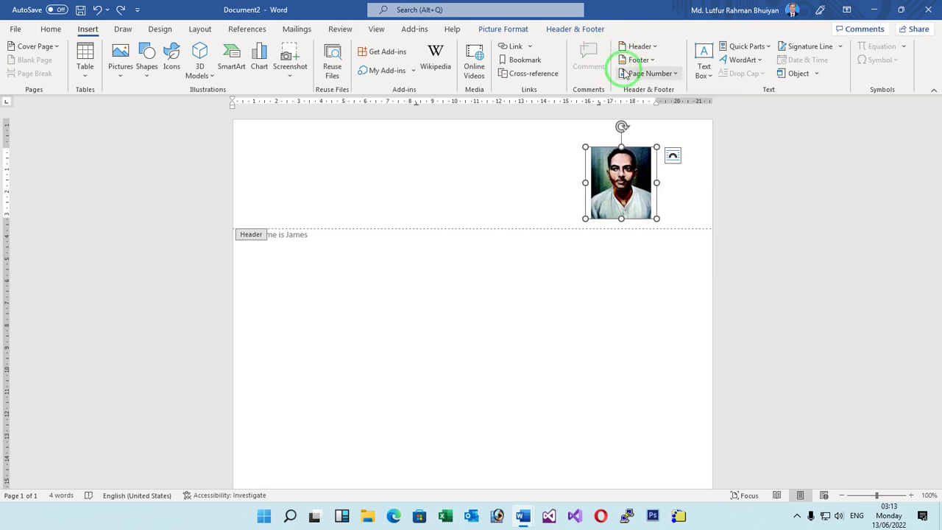
click(638, 47)
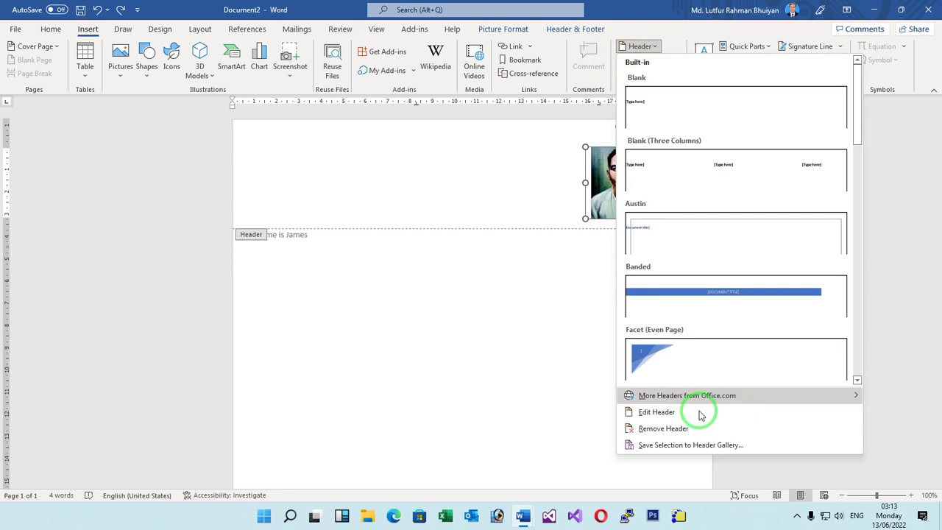
click(670, 412)
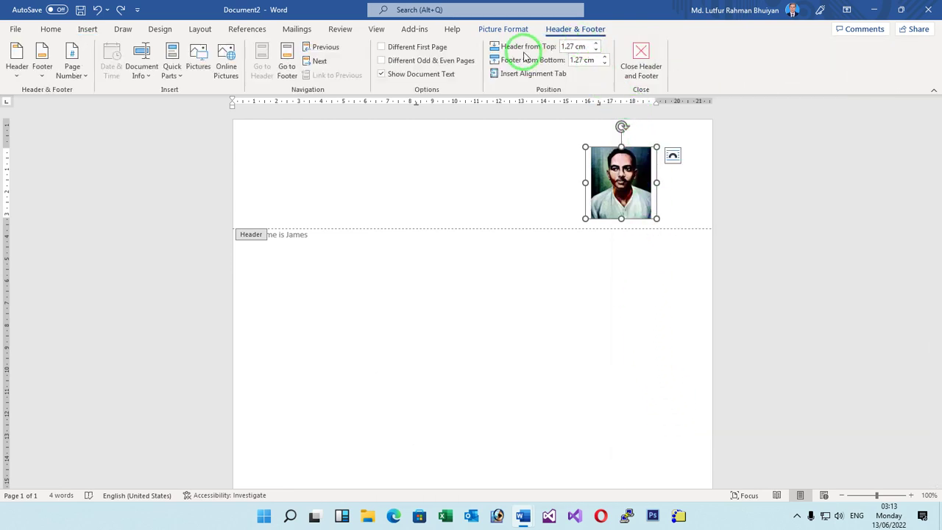
- Set the header's distance from the top of the page to 0.6 cm
click(595, 50)
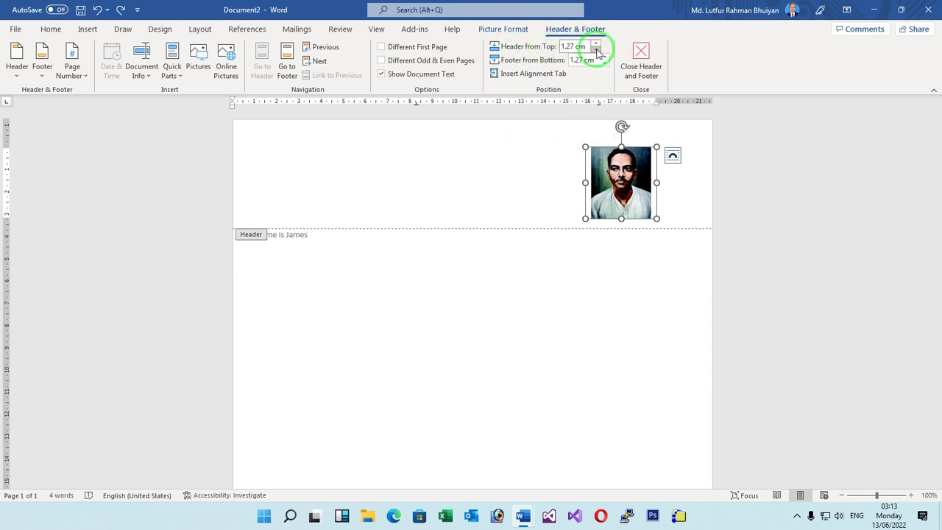
click(596, 50)
click(596, 49)
click(596, 49)
click(596, 49)
click(596, 50)
click(596, 49)
click(596, 49)
click(595, 50)
click(596, 49)
click(595, 49)
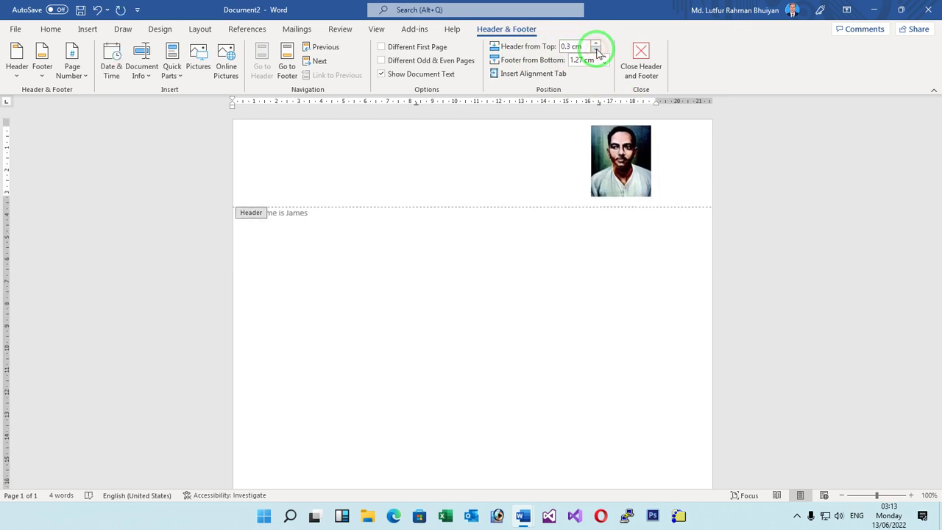
click(596, 44)
click(596, 43)
click(596, 44)
click(596, 43)
click(596, 44)
click(596, 43)
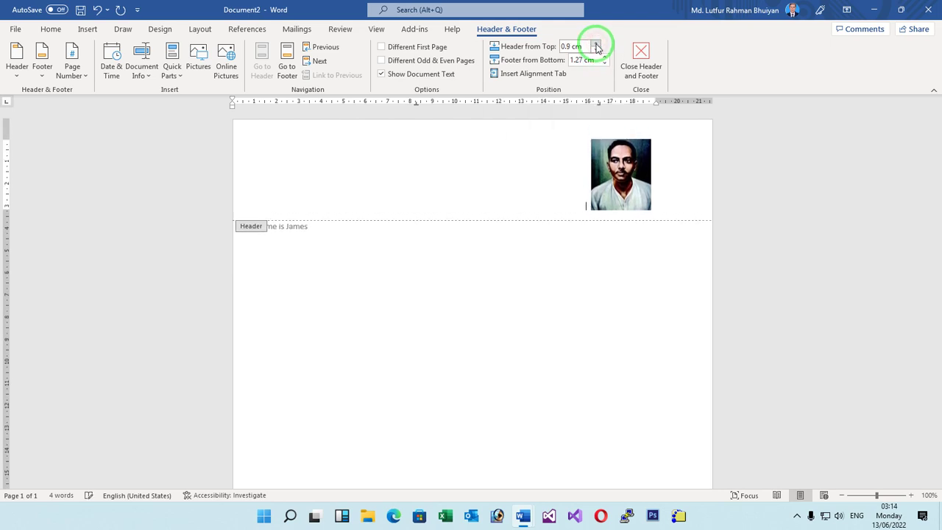
click(596, 49)
click(596, 49)
click(596, 50)
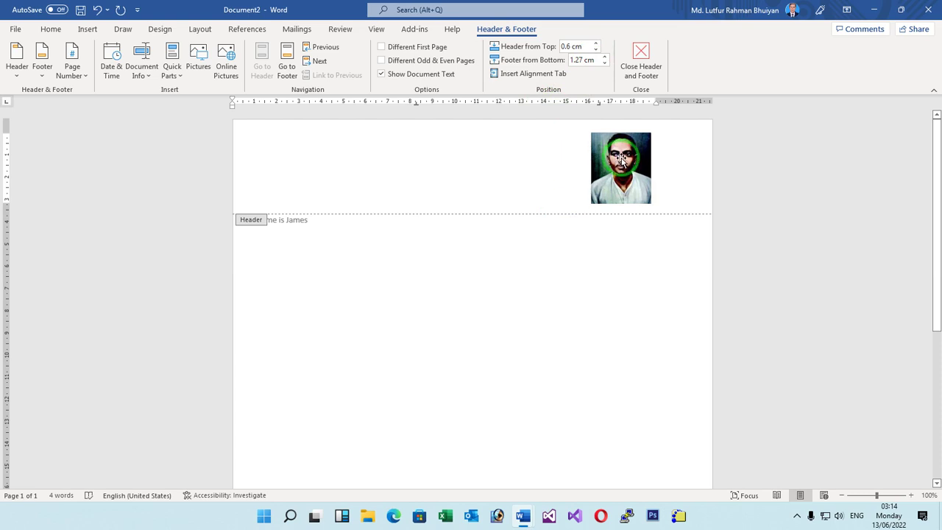
- Close the header with the portrait left in place and return to the document text
click(511, 269)
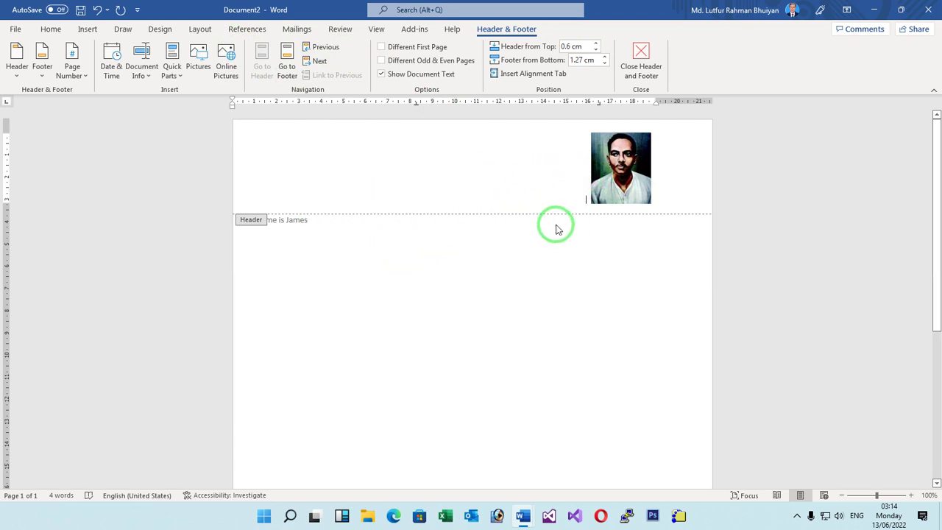
click(644, 177)
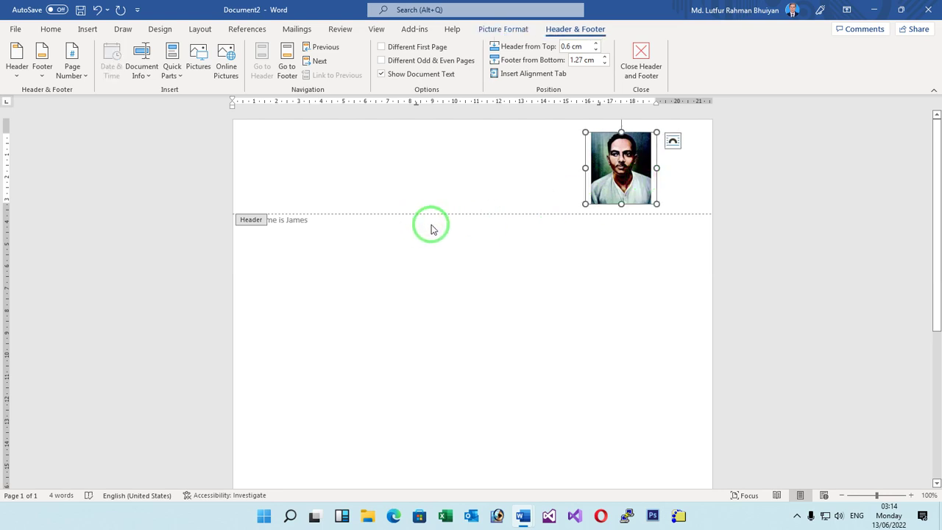
click(446, 178)
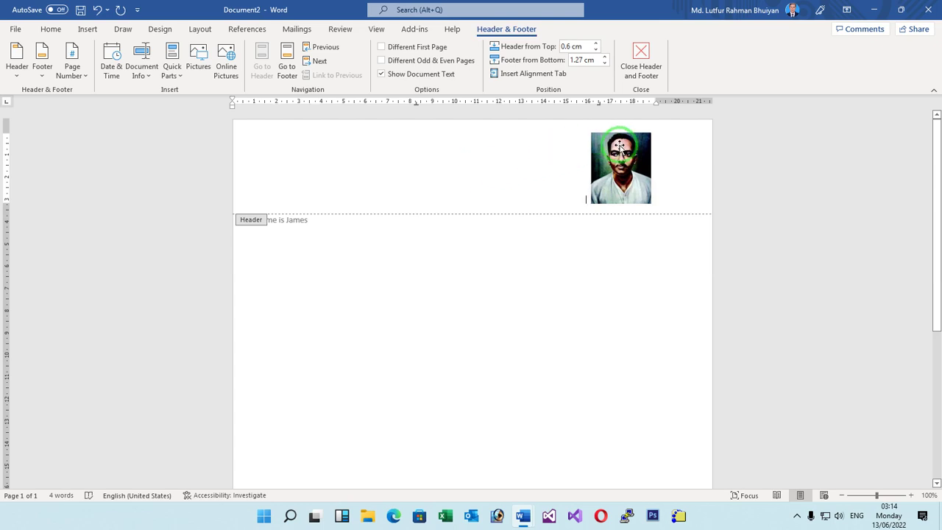
double_click(112, 116)
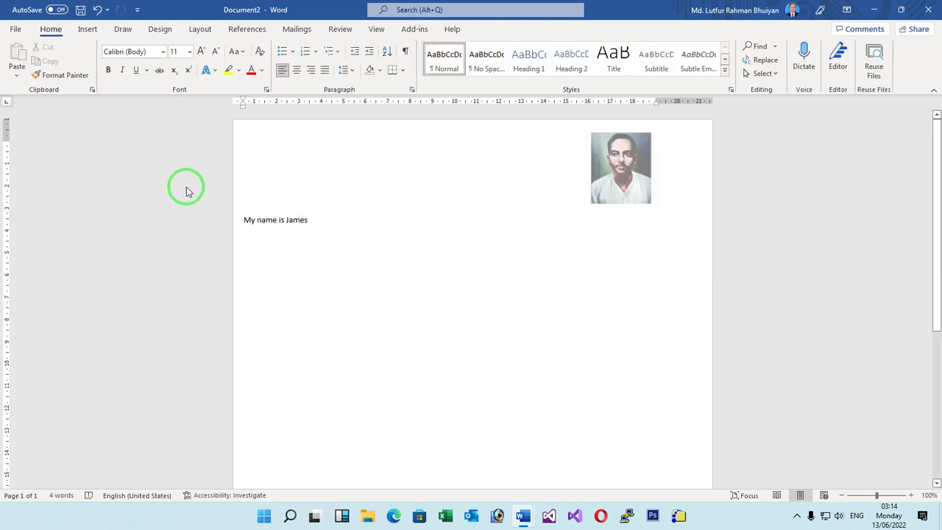
- Insert an empty line above the sample sentence in the document body
click(240, 219)
key(Return)
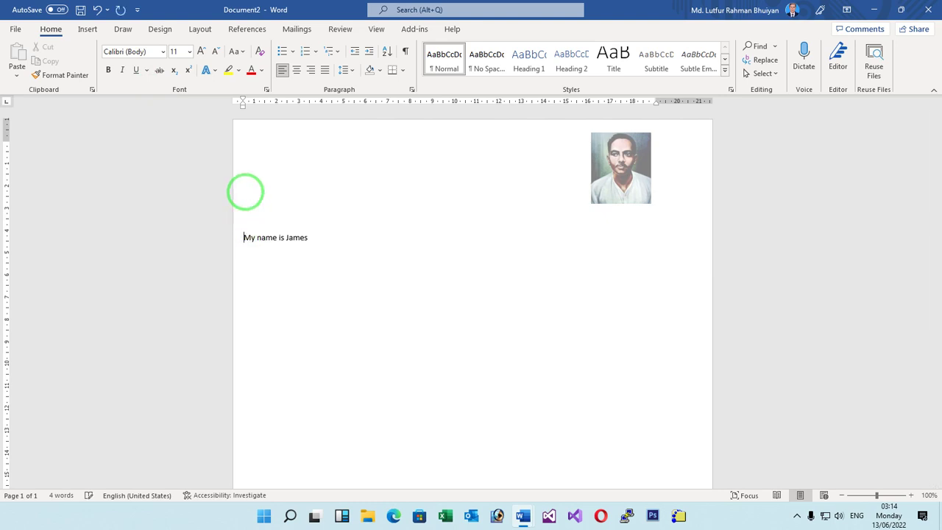
click(364, 172)
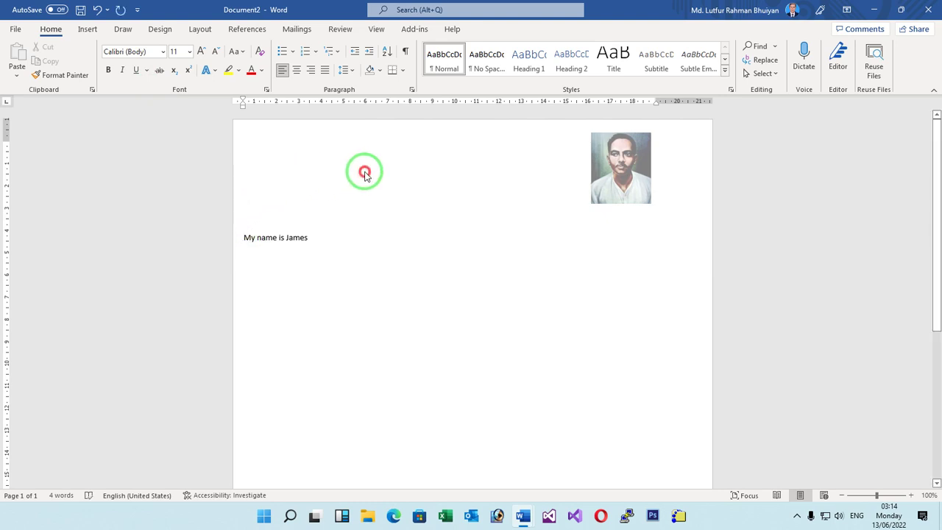
- Create a new blank document and enter the title "PLATINUM INDUSTRIES" on its first line
click(18, 28)
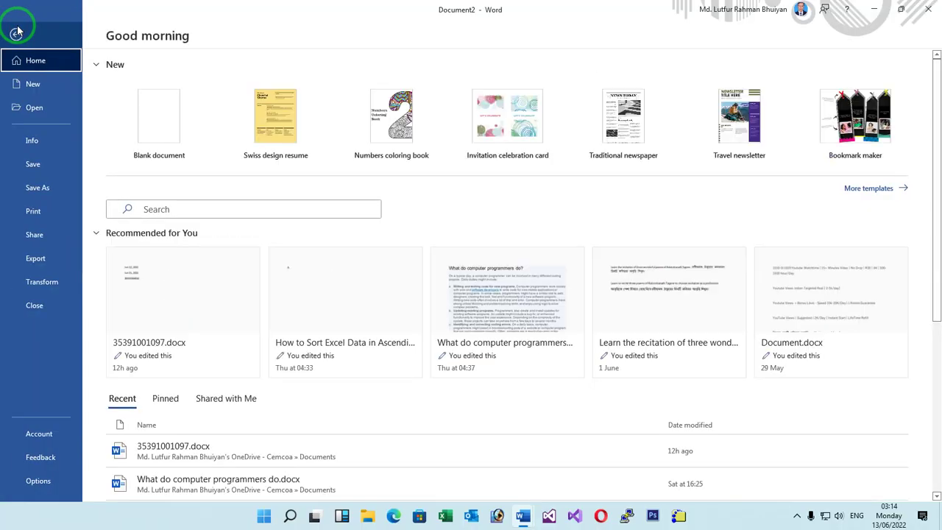
click(130, 109)
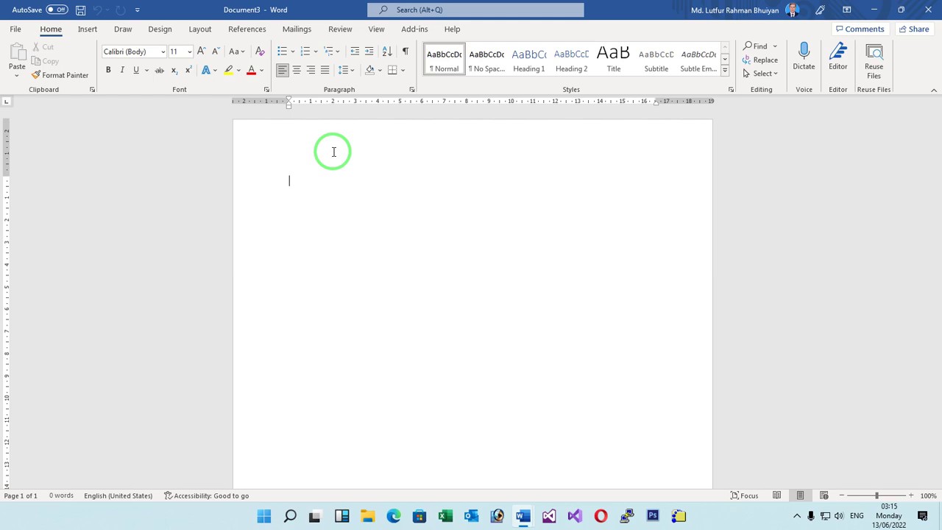
text(PLATINUM)
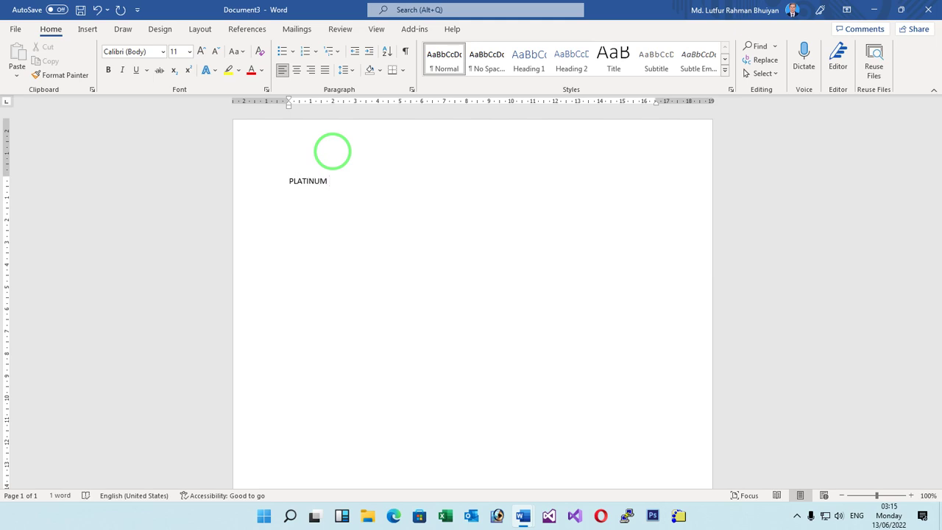
text(INDUSTRIS)
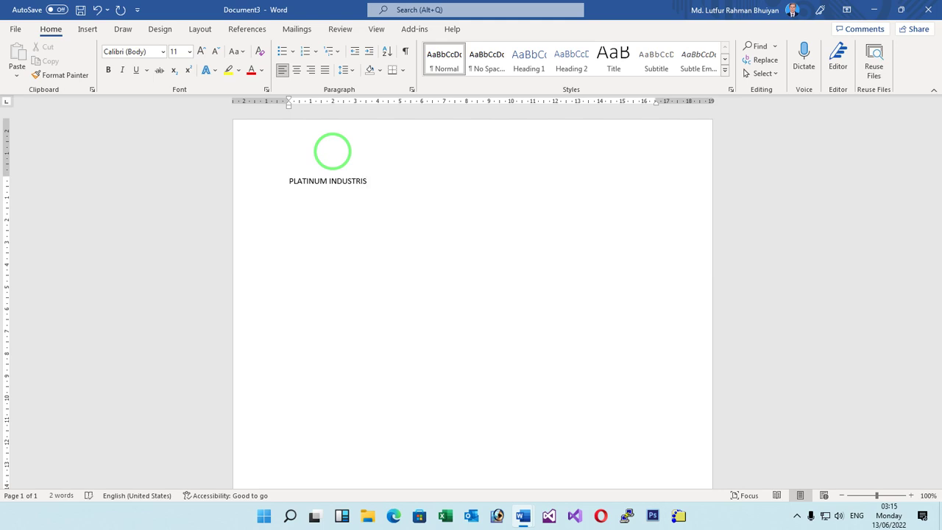
click(273, 185)
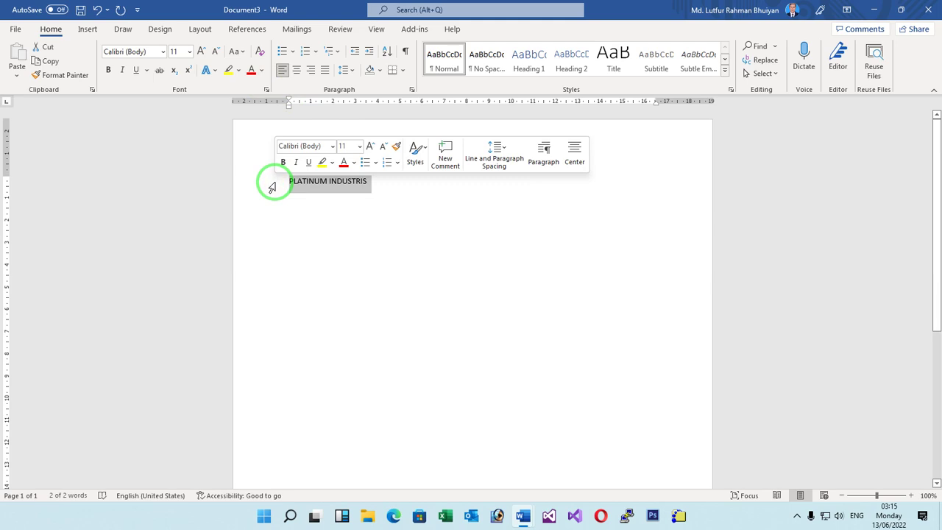
click(363, 185)
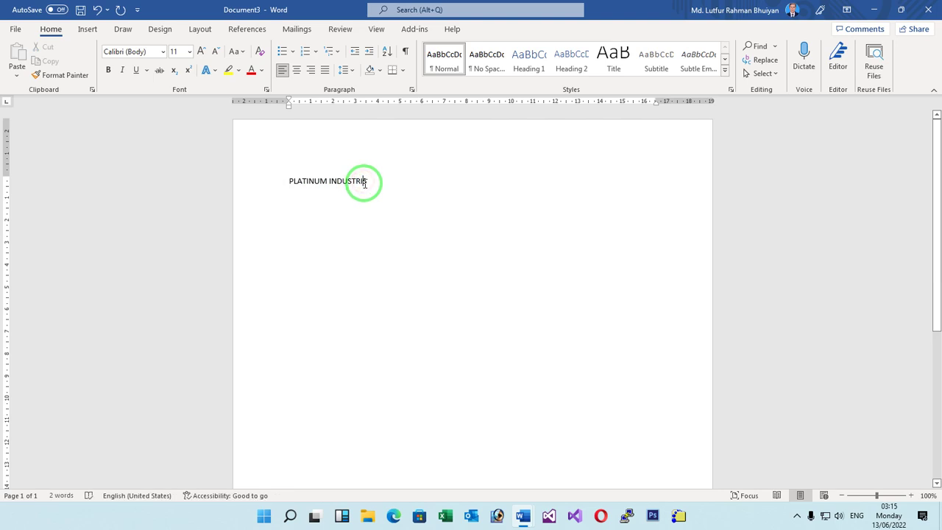
text(ES)
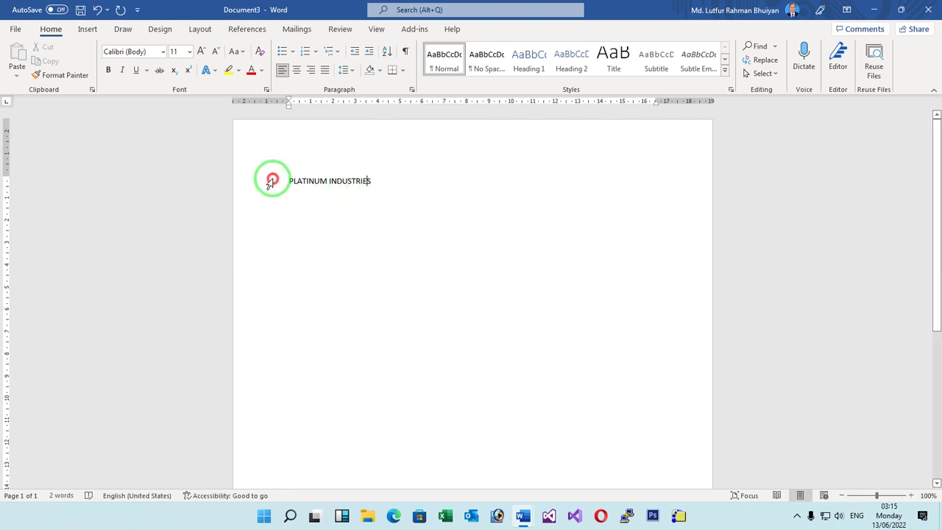
- Enlarge the "PLATINUM INDUSTRIES" title to font size 48 and deselect it
click(269, 183)
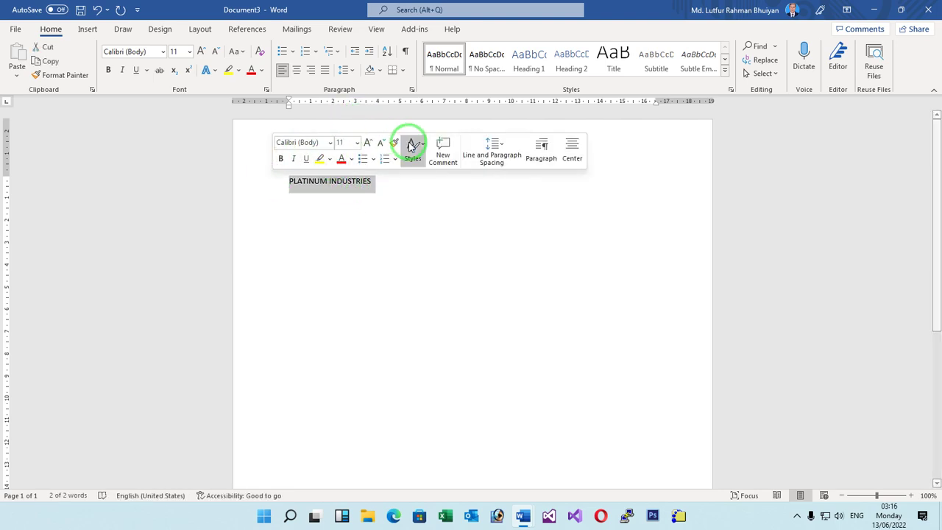
click(197, 52)
click(198, 51)
click(197, 52)
click(196, 52)
click(196, 52)
click(197, 53)
click(197, 52)
click(196, 52)
click(196, 53)
click(197, 52)
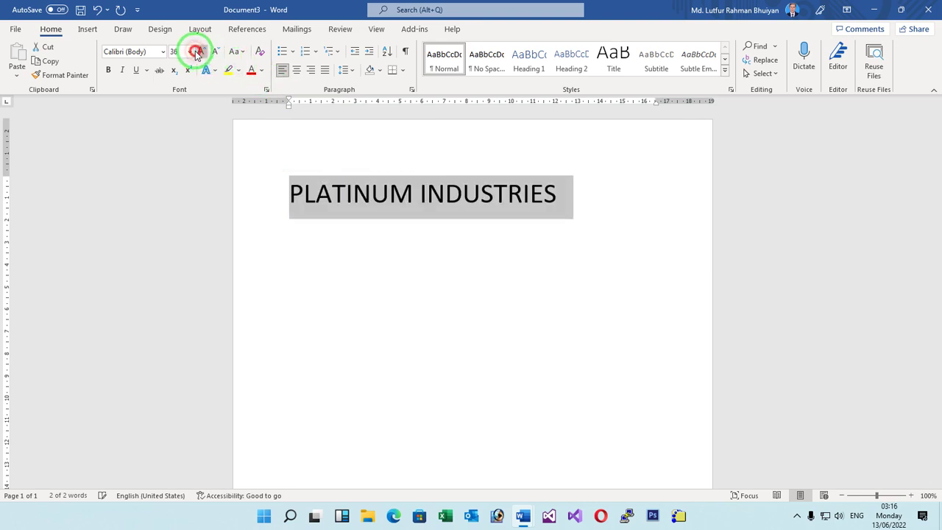
click(197, 52)
click(280, 191)
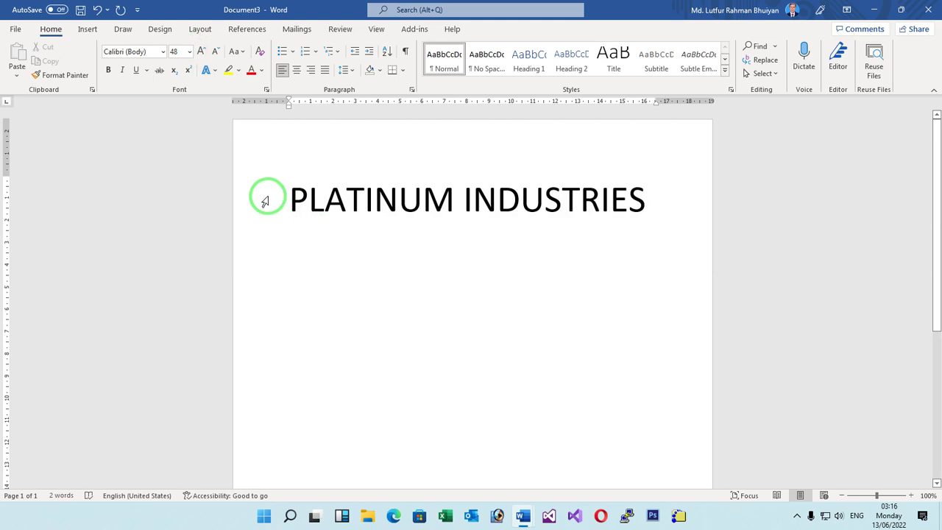
- Cut the whole "PLATINUM INDUSTRIES" title out of the document body
click(267, 198)
right_click(448, 200)
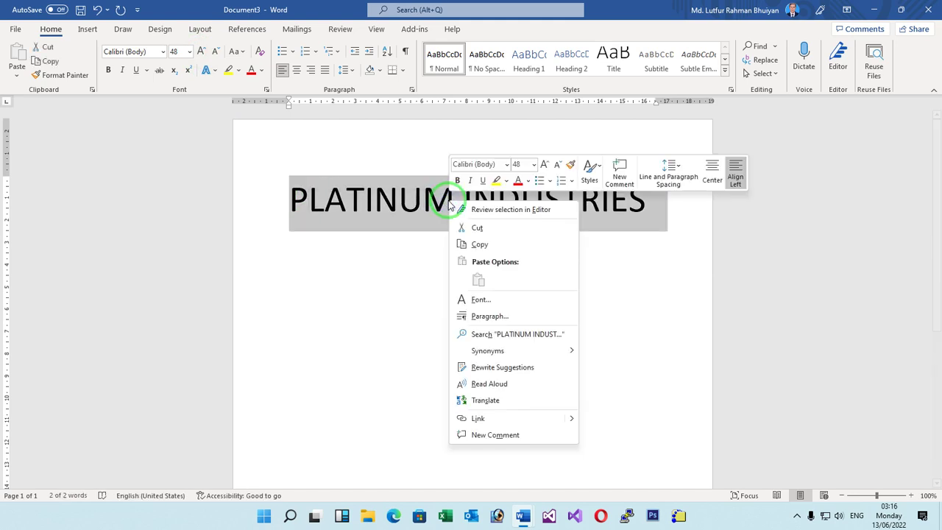
click(464, 228)
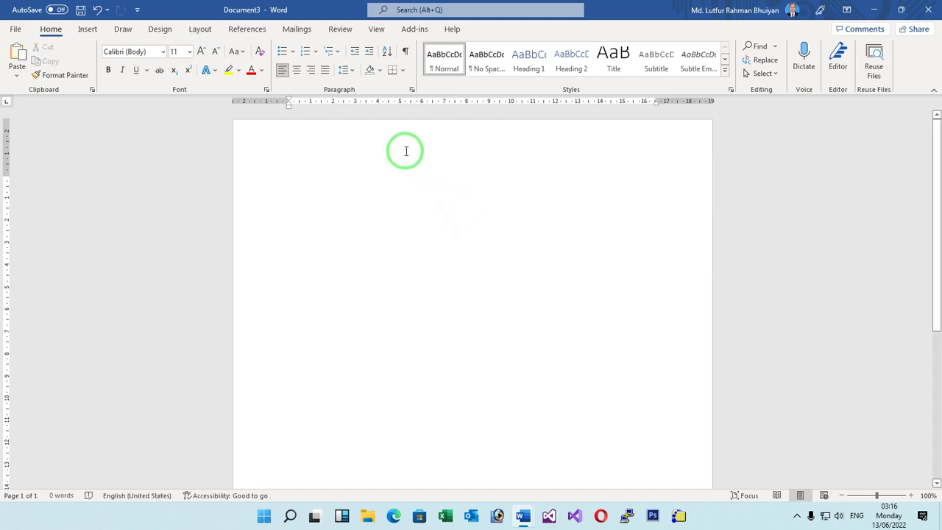
- Add the built-in Blank header to the new document and delete its "[Type here]" placeholder
click(87, 31)
click(630, 47)
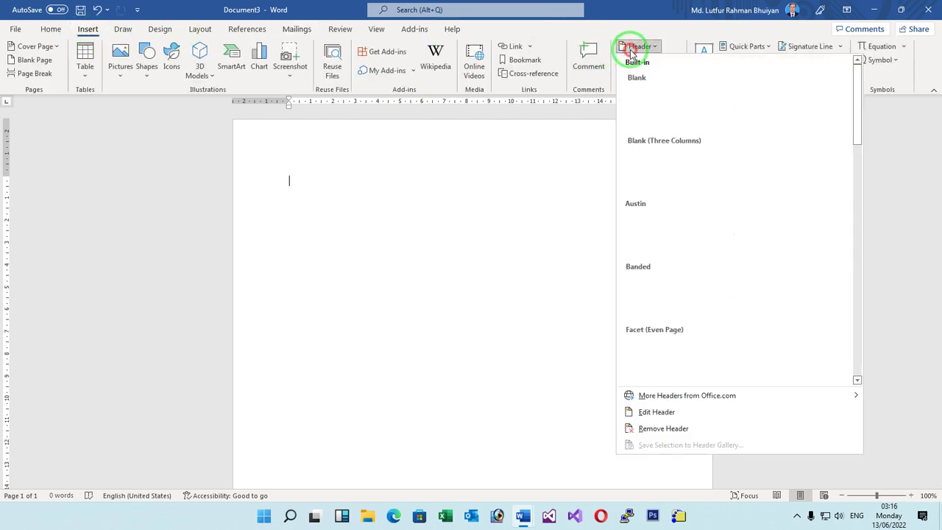
click(648, 111)
click(348, 153)
right_click(349, 153)
click(318, 153)
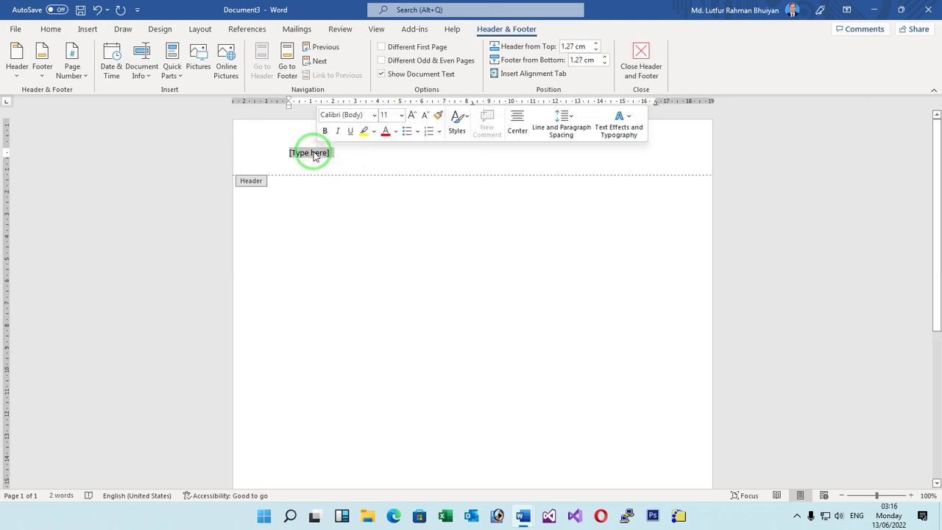
key(Delete)
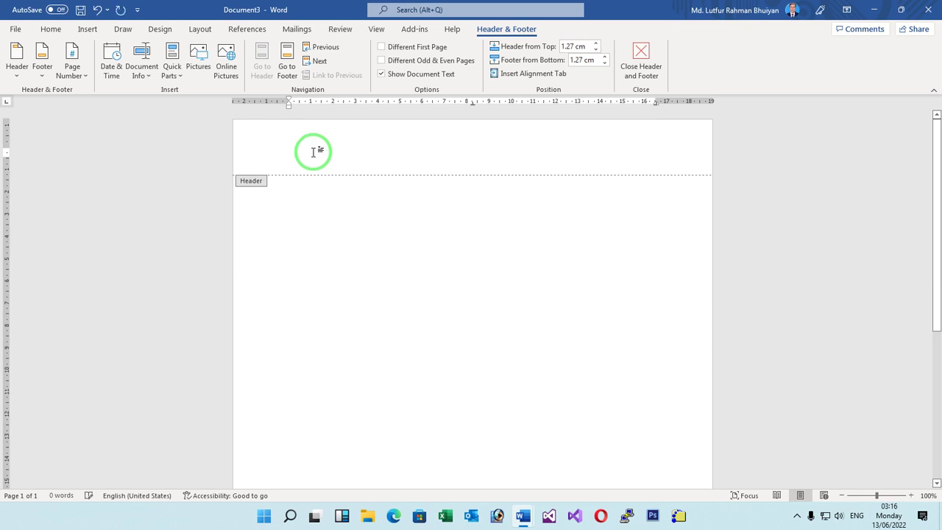
- Paste the cut "PLATINUM INDUSTRIES" title into the empty header and select the whole line
key(ctrl+v)
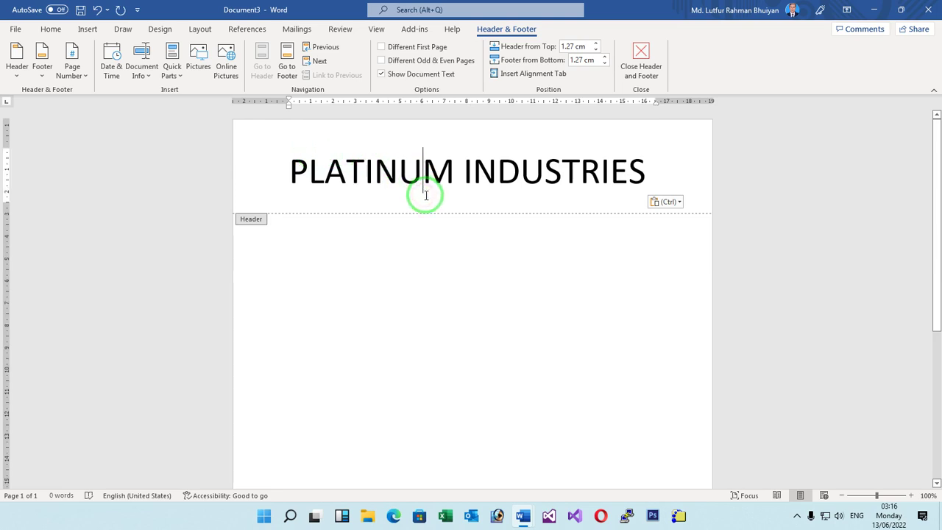
click(263, 177)
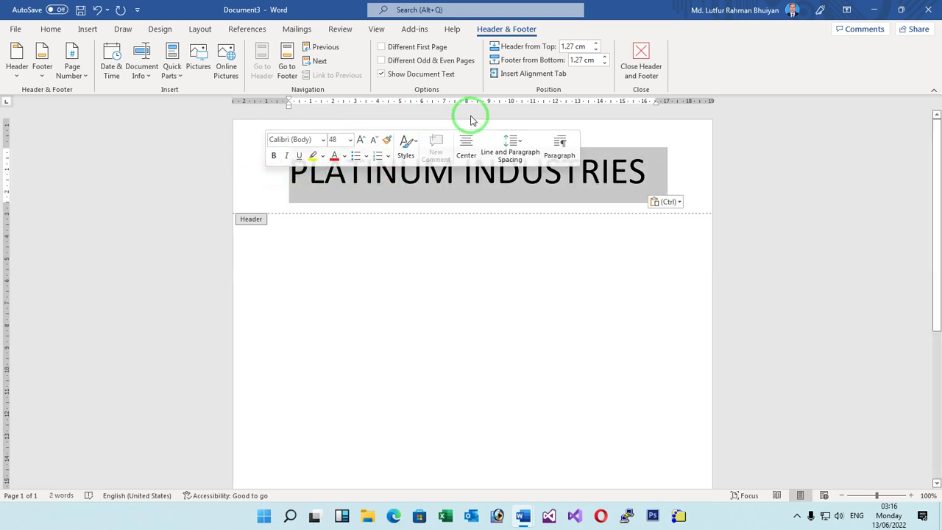
- Set the header's distance from the top of the page to 0.4 cm
click(596, 44)
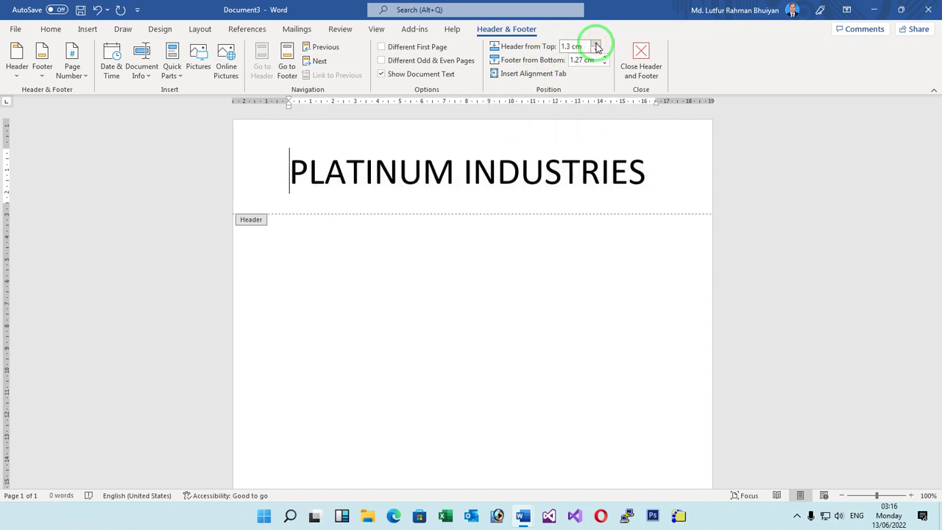
click(596, 44)
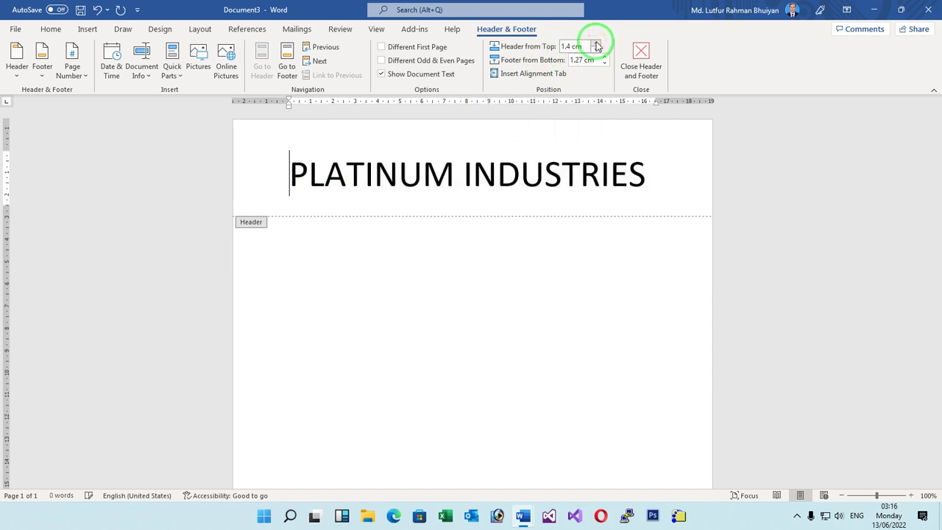
click(596, 49)
click(596, 50)
click(596, 49)
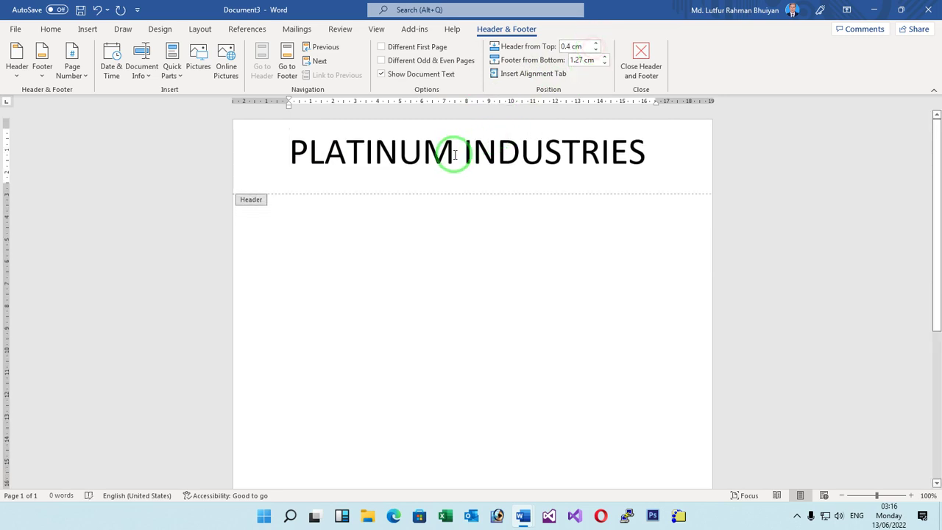
- Color the word "INDUSTRIES" in the header title red
drag(463, 155, 649, 135)
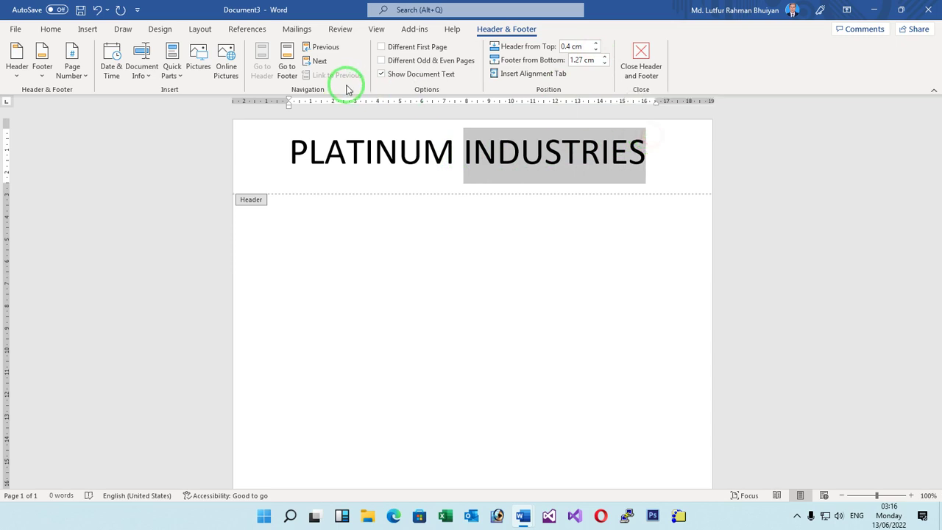
click(51, 28)
click(251, 70)
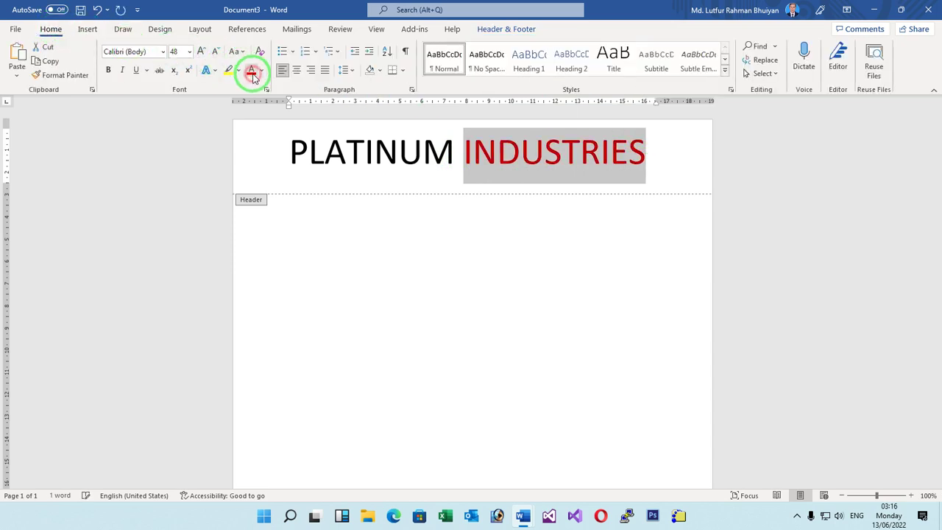
- Color the word "PLATINUM" in the header title with the green theme color and deselect it
click(281, 151)
click(290, 152)
drag(286, 151, 456, 151)
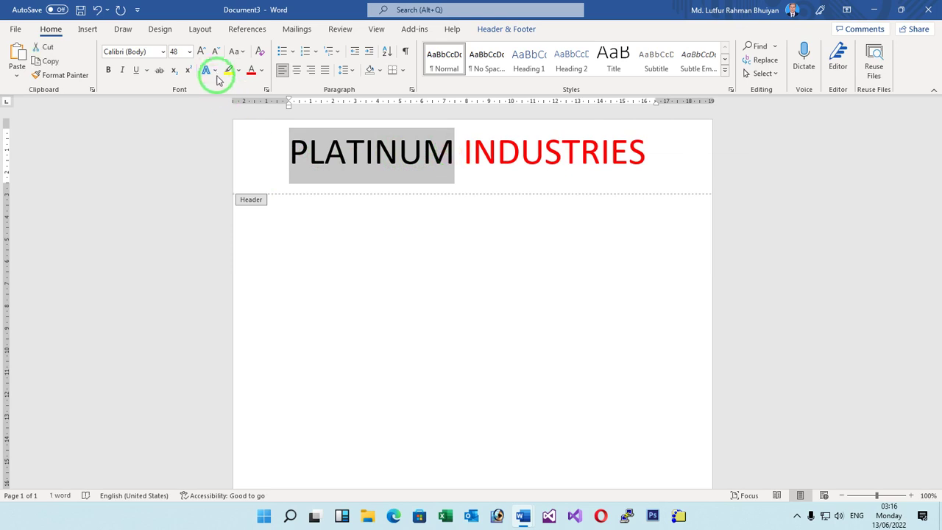
click(263, 71)
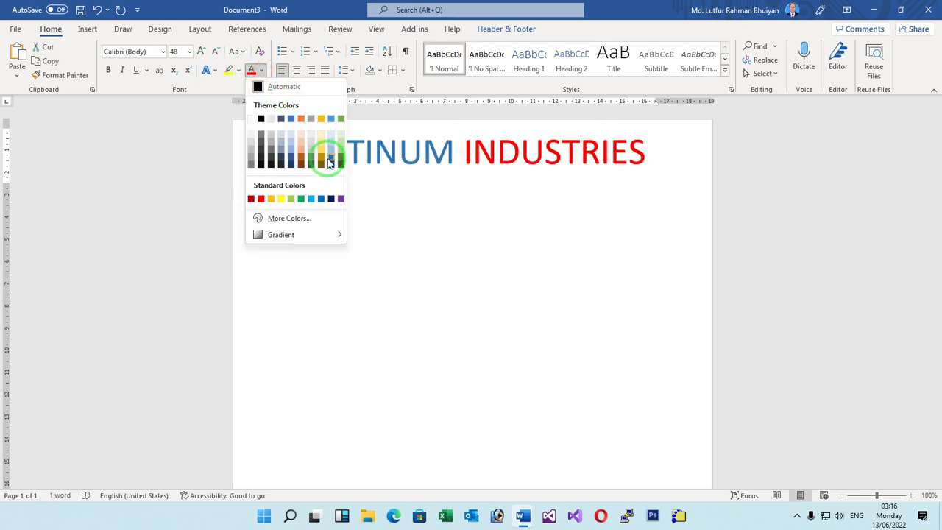
click(341, 119)
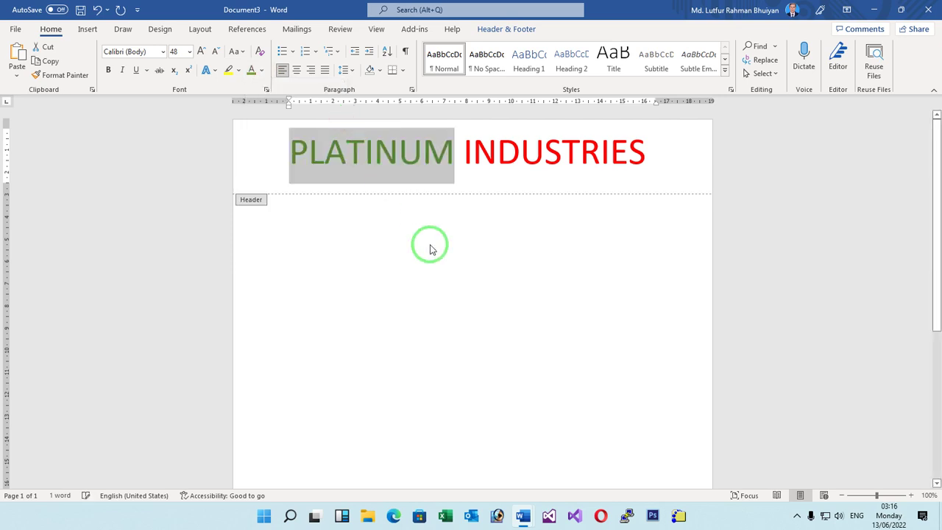
click(506, 191)
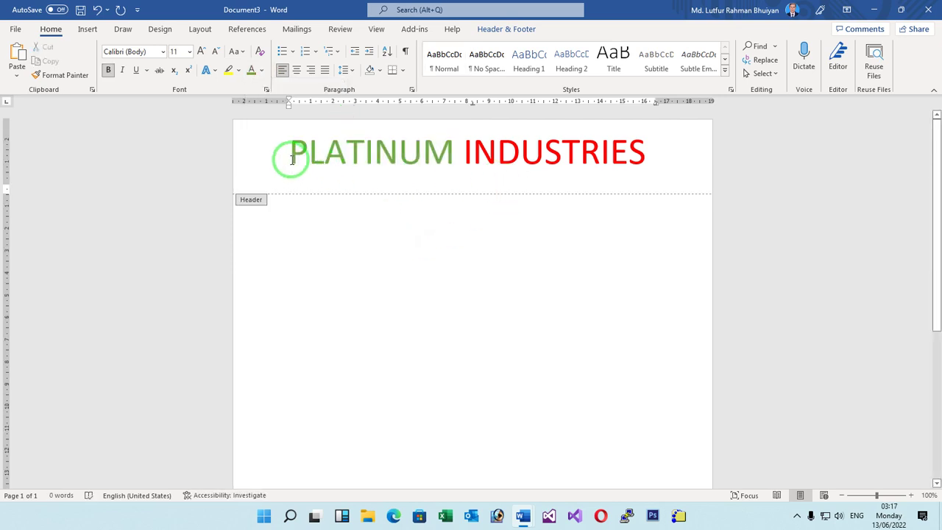
- Change the font of the whole "PLATINUM INDUSTRIES" header title to A.D. MONO and deselect it
drag(269, 147, 605, 138)
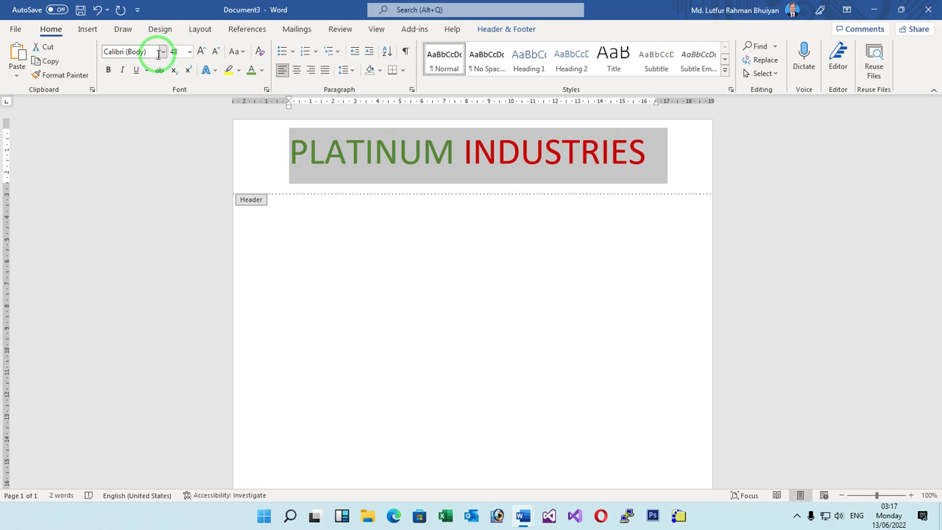
click(163, 54)
click(163, 56)
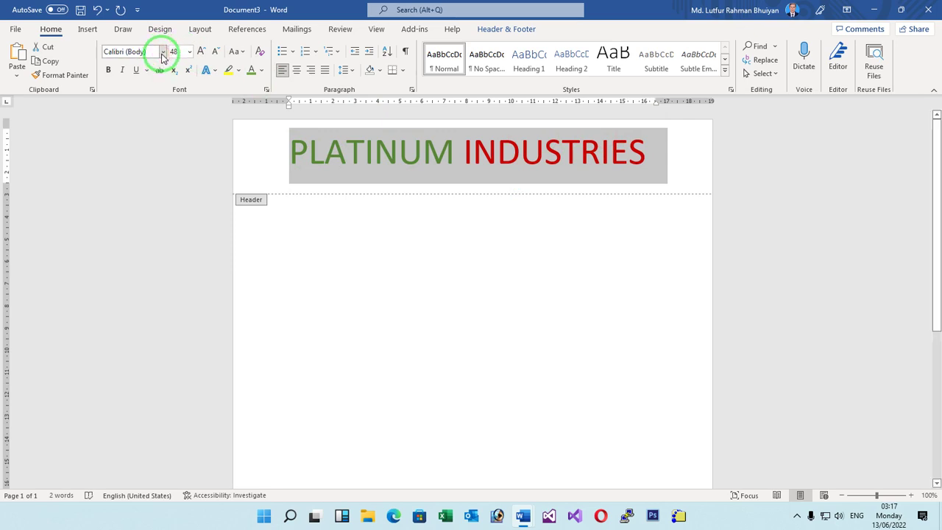
click(161, 53)
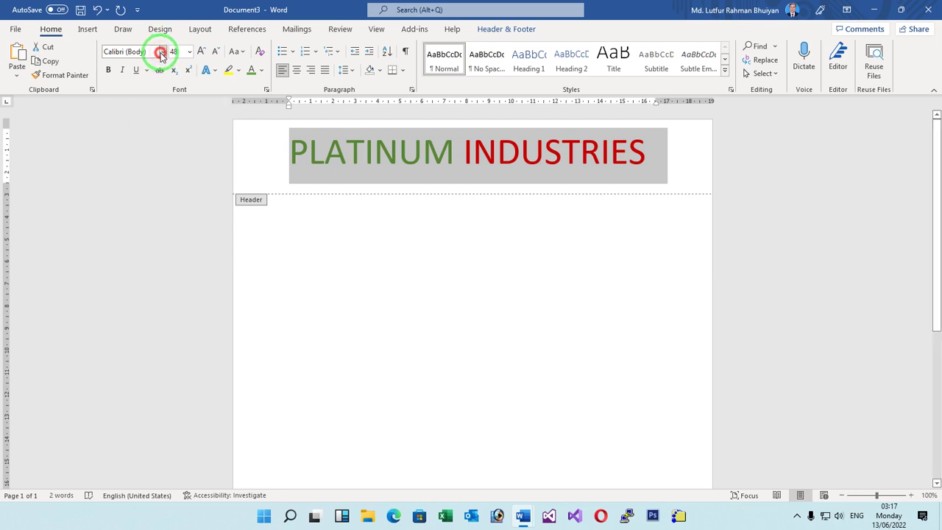
click(162, 56)
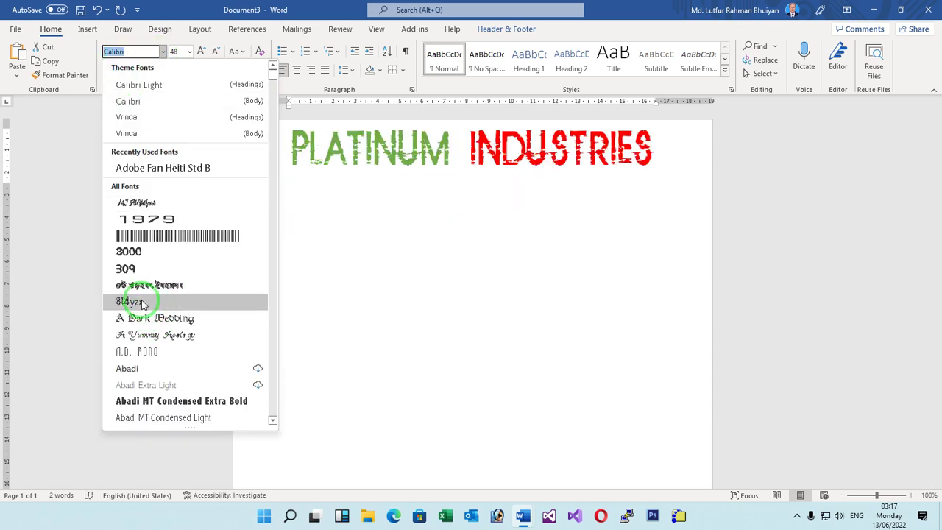
click(148, 359)
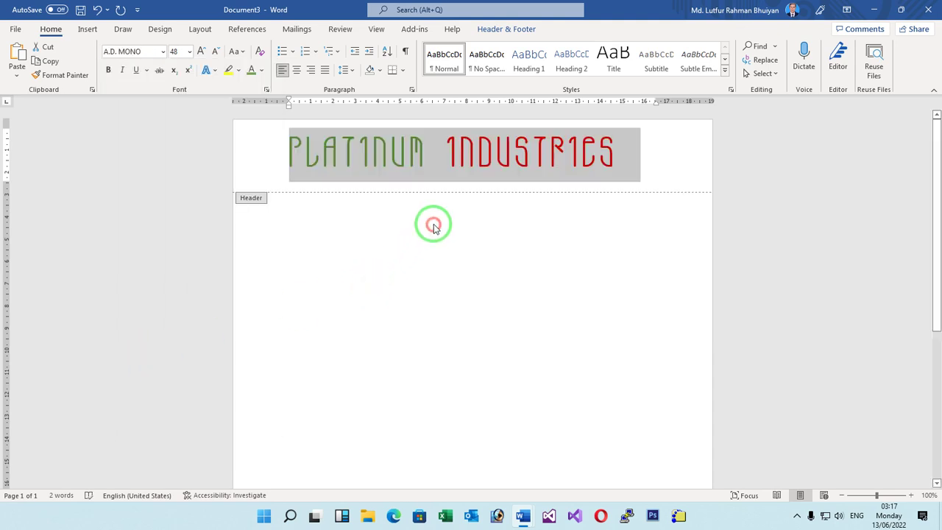
click(443, 153)
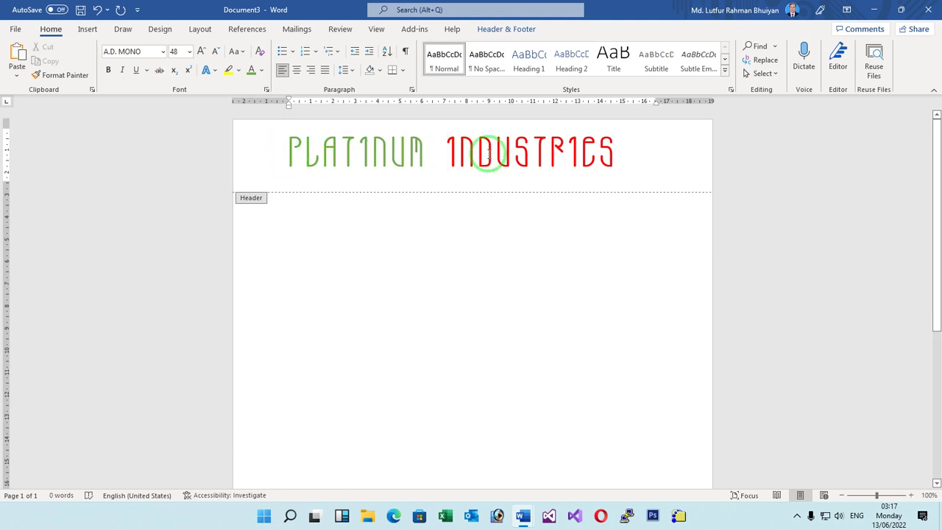
- Insert a table with two columns and one row below the title in the header
click(636, 152)
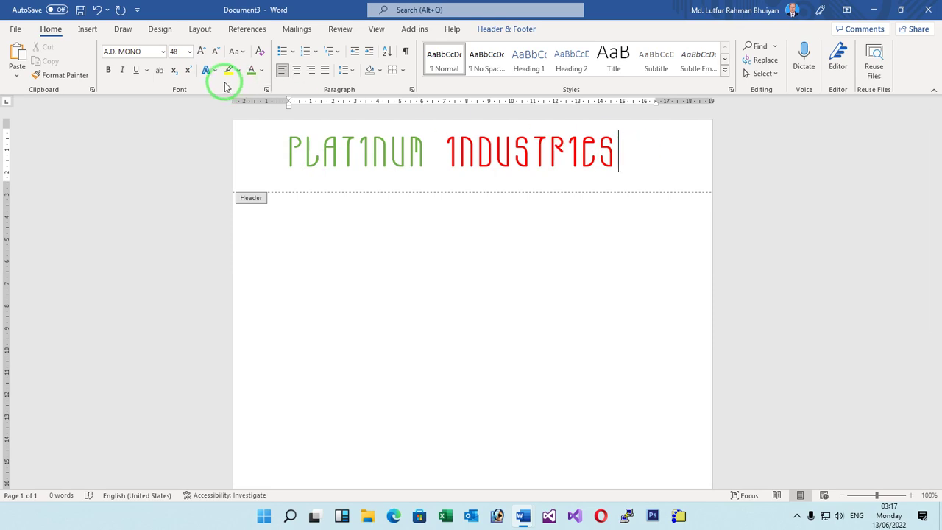
click(87, 30)
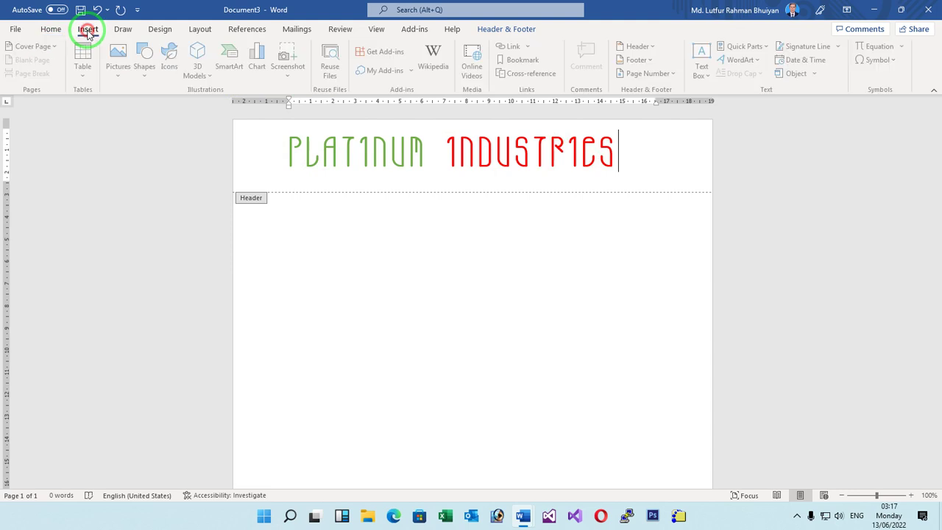
click(84, 58)
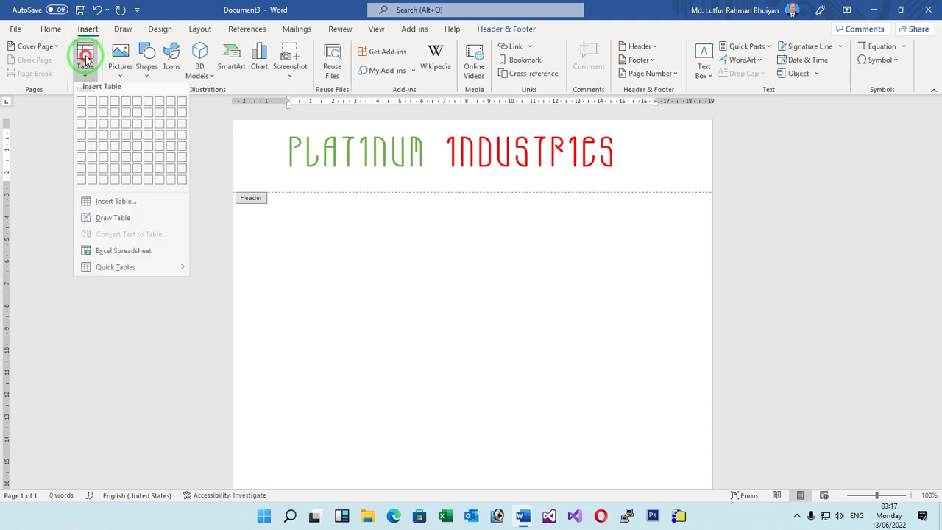
click(93, 107)
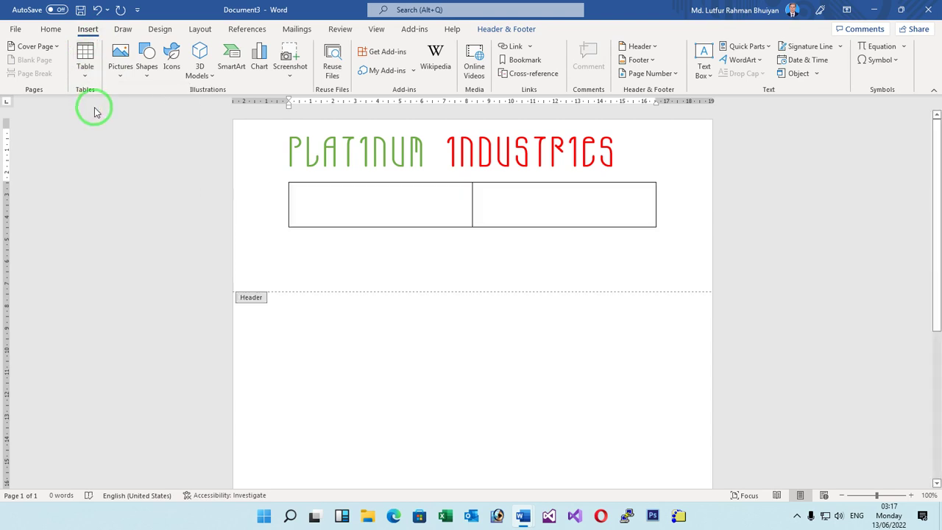
- Move the "PLATINUM INDUSTRIES" title into the first cell of the header table, keeping its source formatting
click(273, 156)
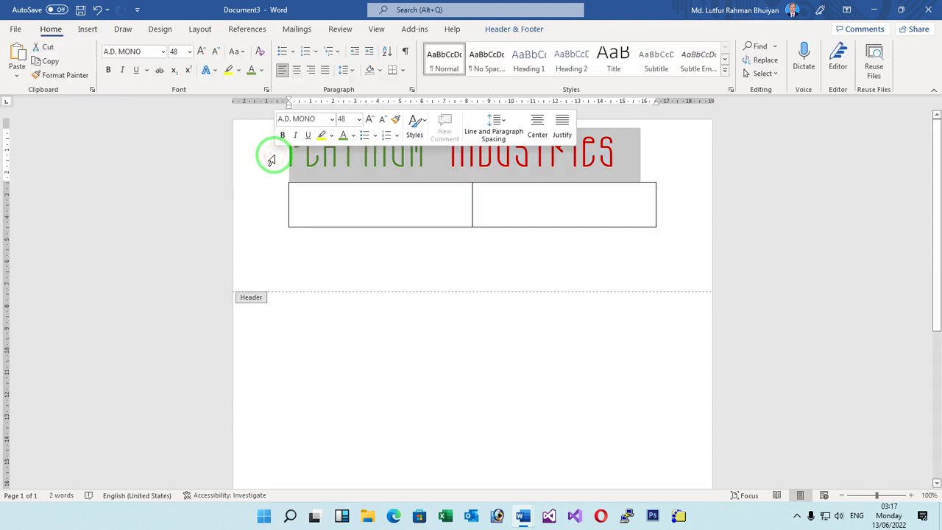
right_click(387, 162)
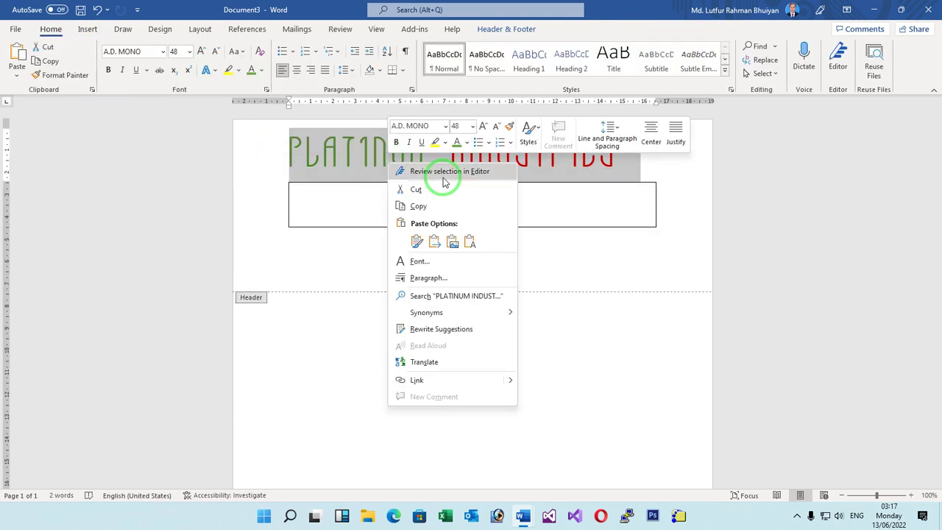
click(420, 189)
click(366, 197)
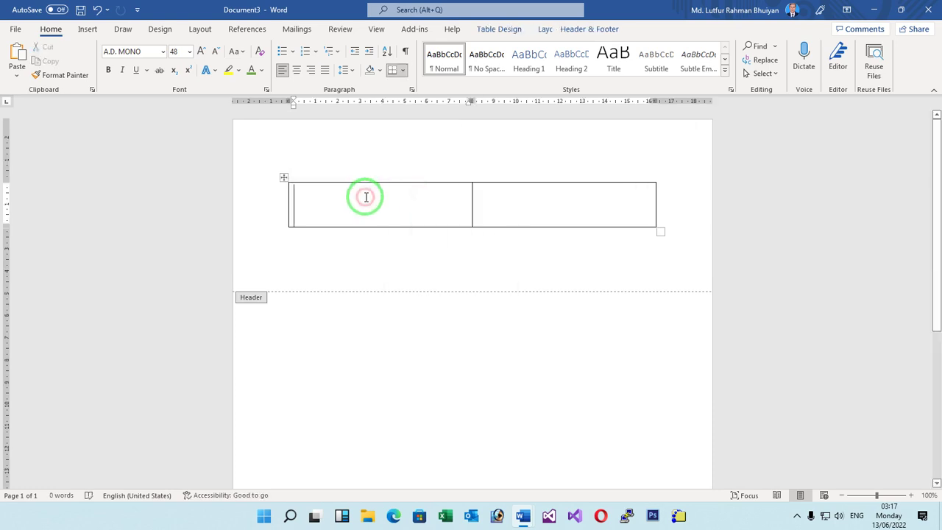
right_click(363, 196)
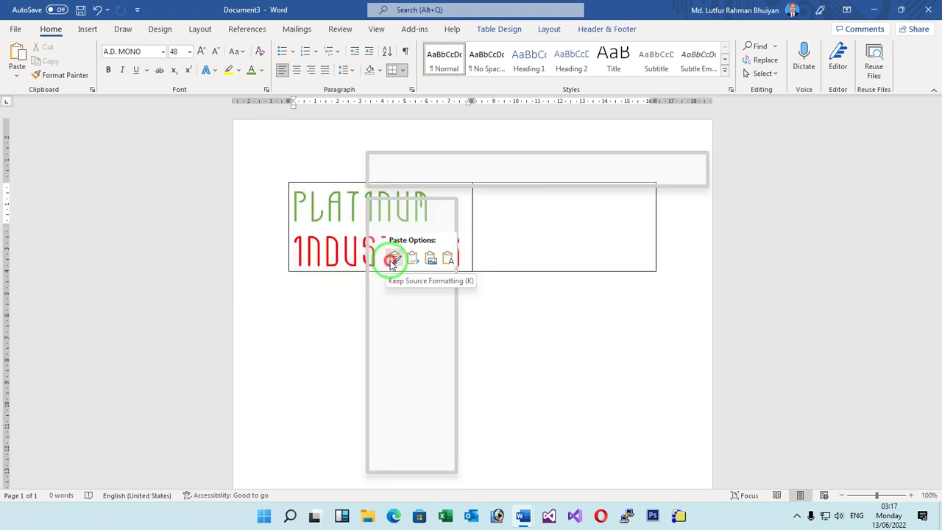
click(394, 257)
- Widen the header table's first column to about 14 cm and delete the empty line above the table
drag(473, 202, 605, 197)
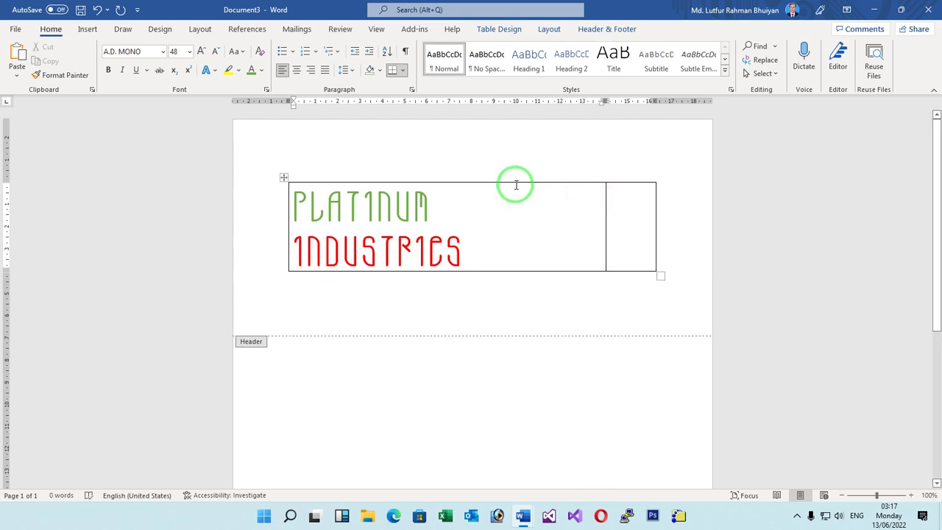
click(540, 213)
click(501, 286)
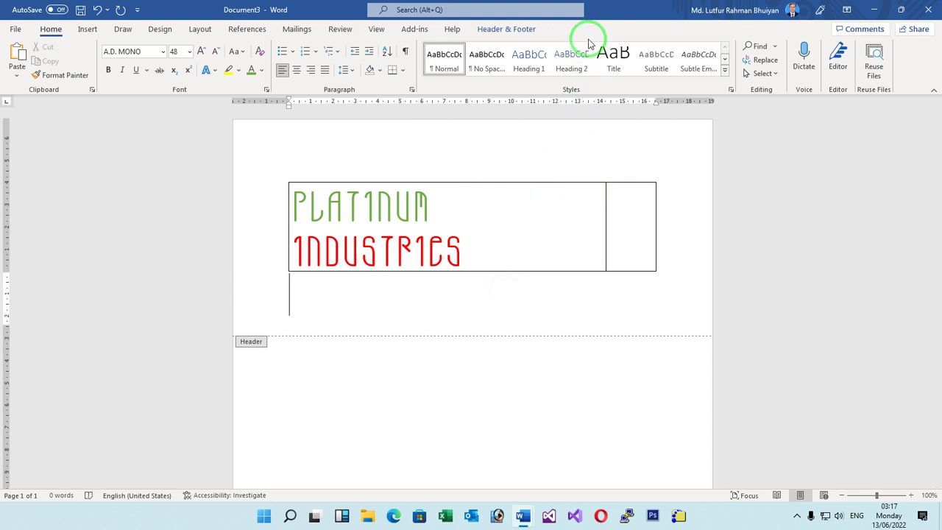
click(410, 157)
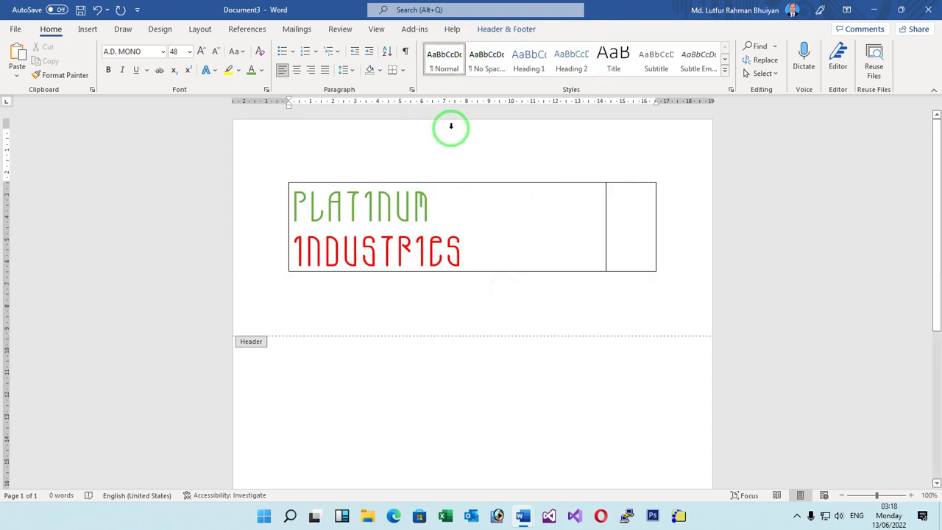
key(Delete)
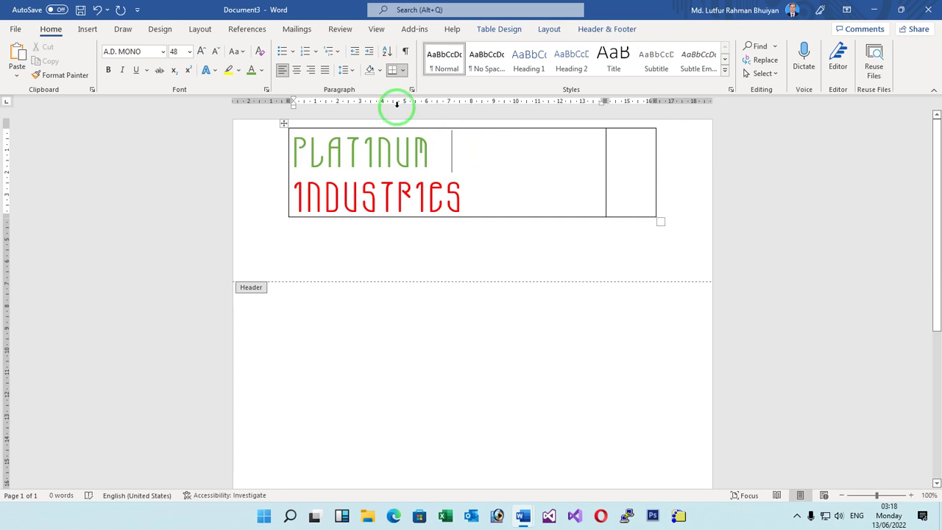
click(451, 151)
key(Right)
key(Delete)
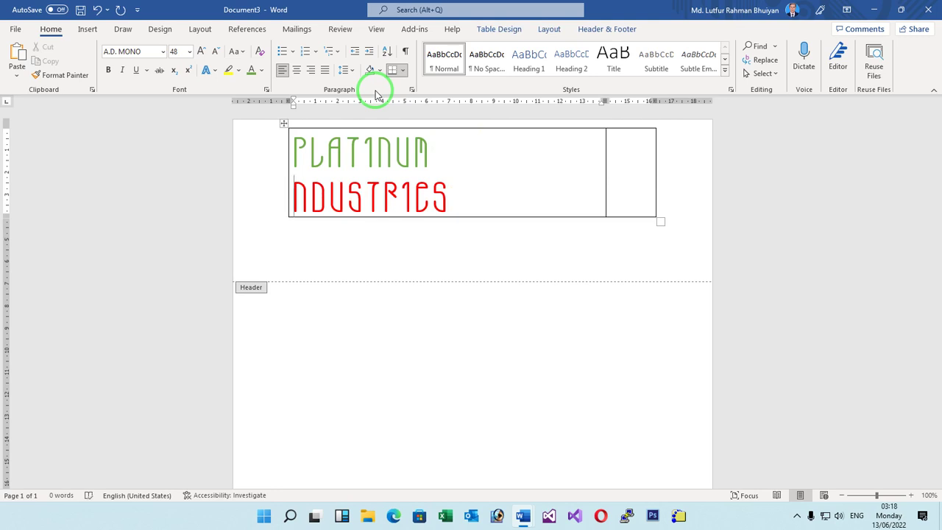
key(ctrl+a)
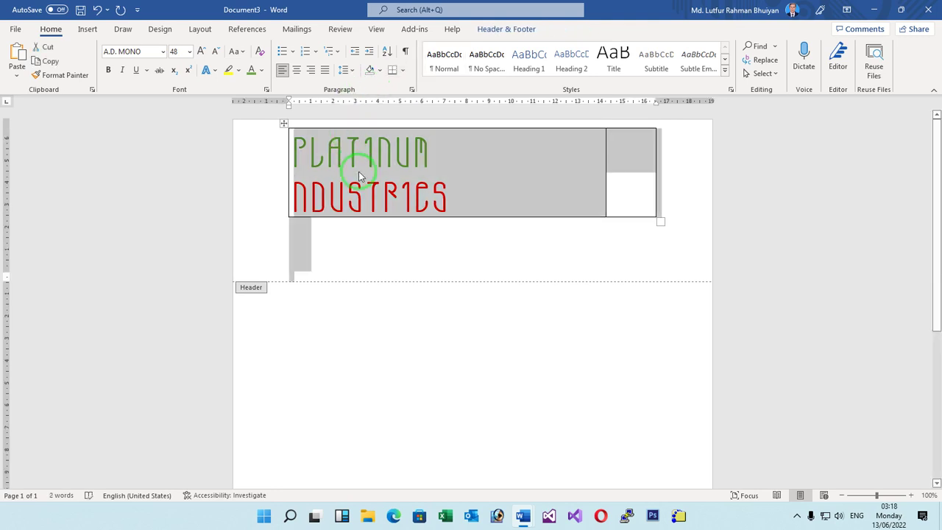
click(358, 244)
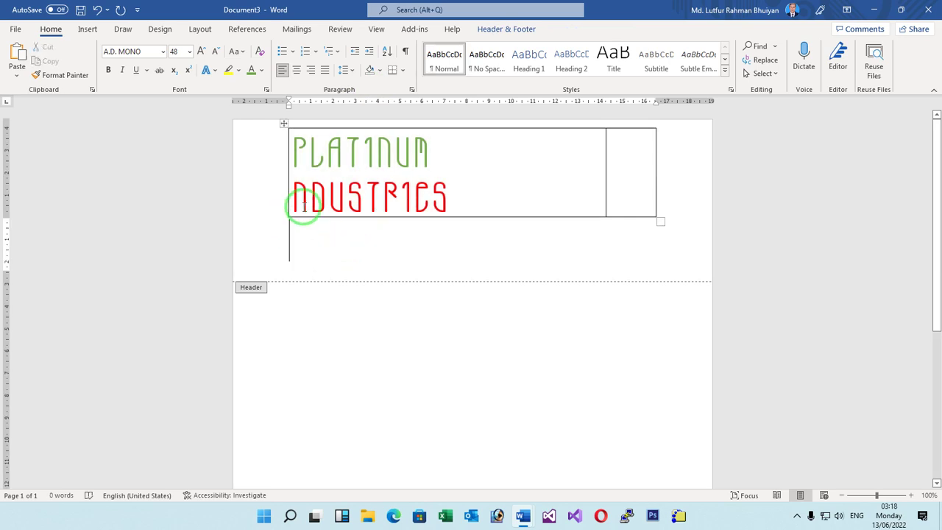
click(304, 206)
text(I)
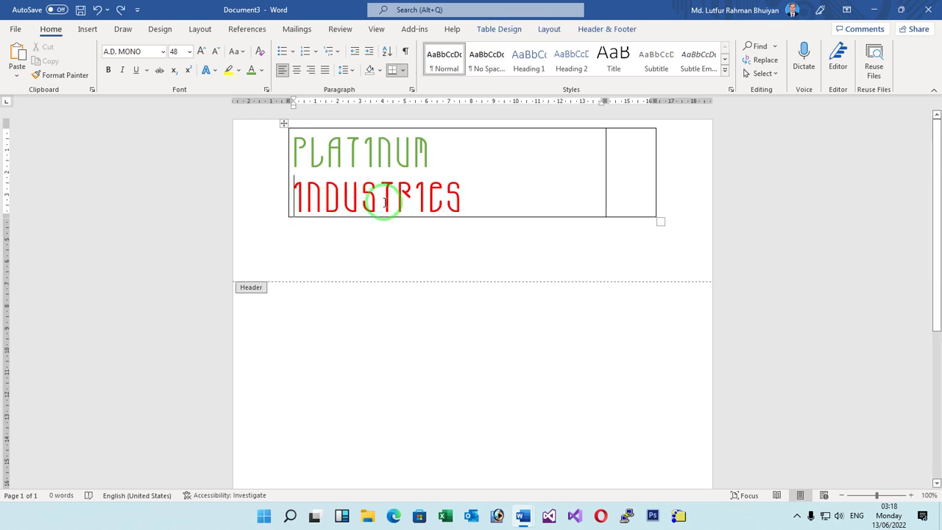
- Reduce the font size of the "PLATINUM INDUSTRIES" title in the first cell to 36
drag(467, 204, 280, 149)
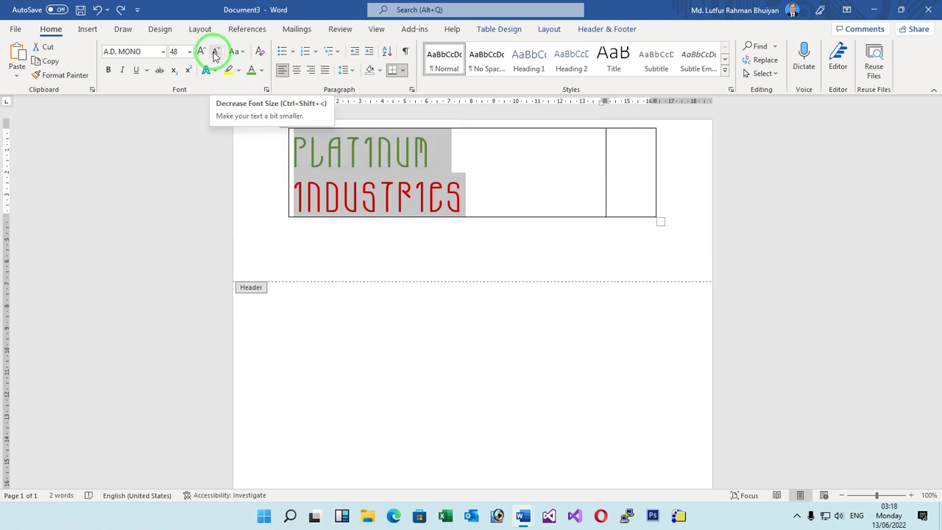
click(215, 53)
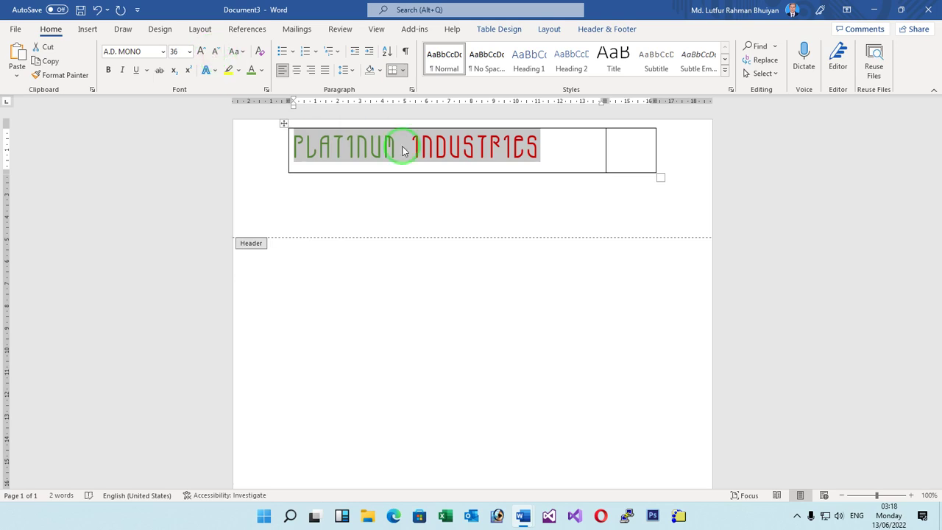
- Insert the picture logo.png from the PlatinumSMM folder on the Desktop into the second cell of the header table
click(620, 150)
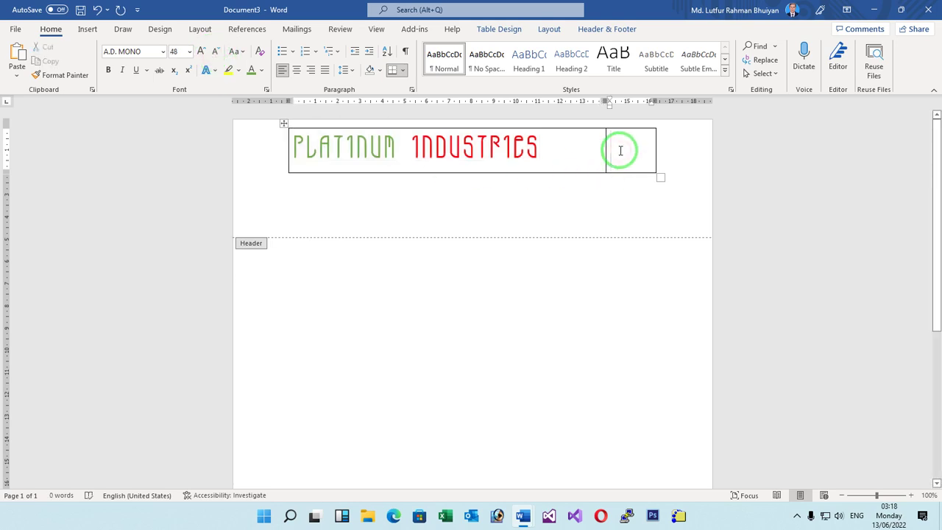
click(87, 31)
click(85, 57)
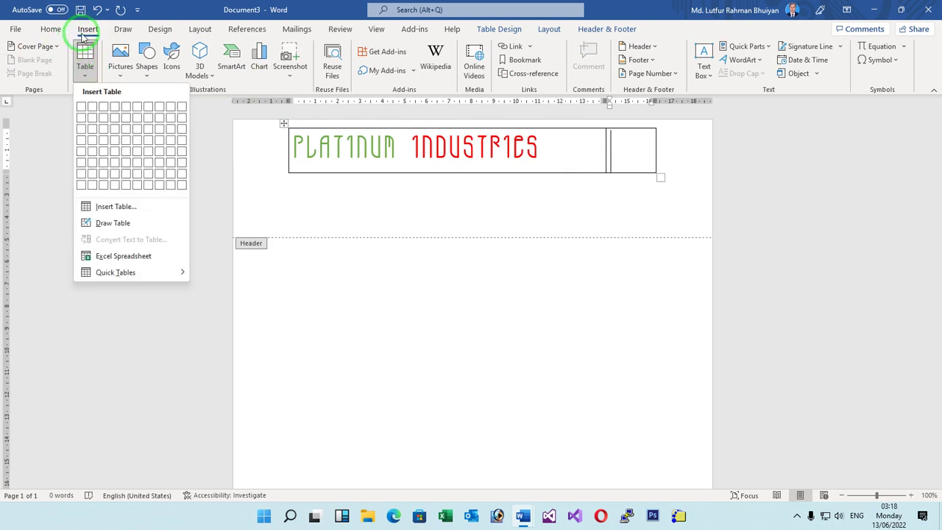
click(84, 31)
click(118, 59)
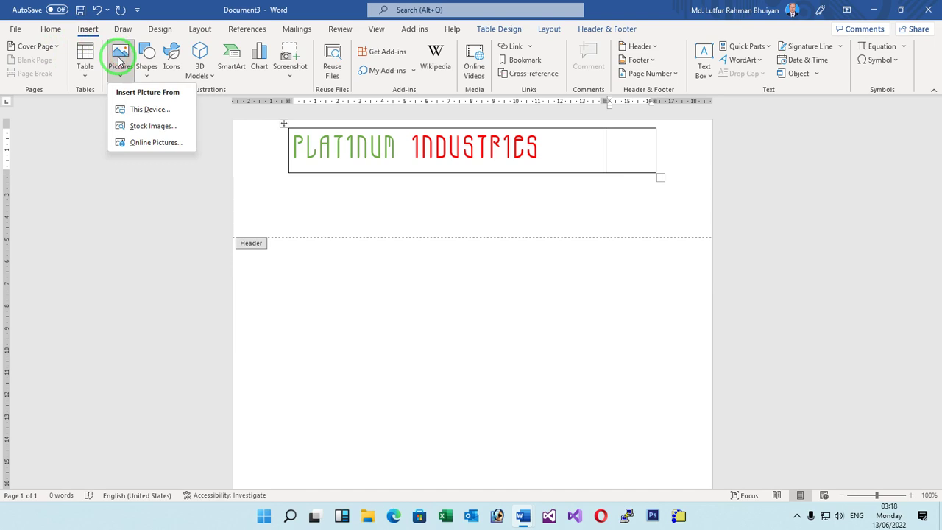
click(140, 110)
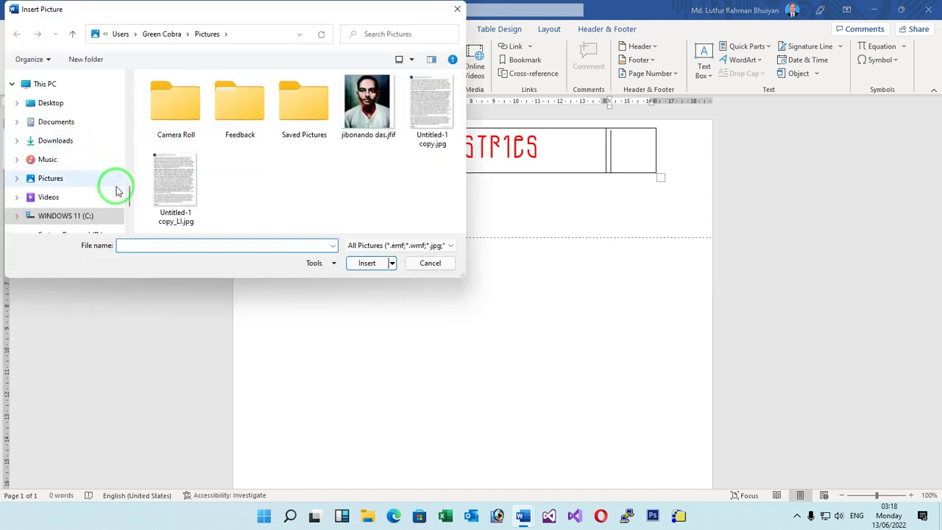
drag(128, 199, 120, 54)
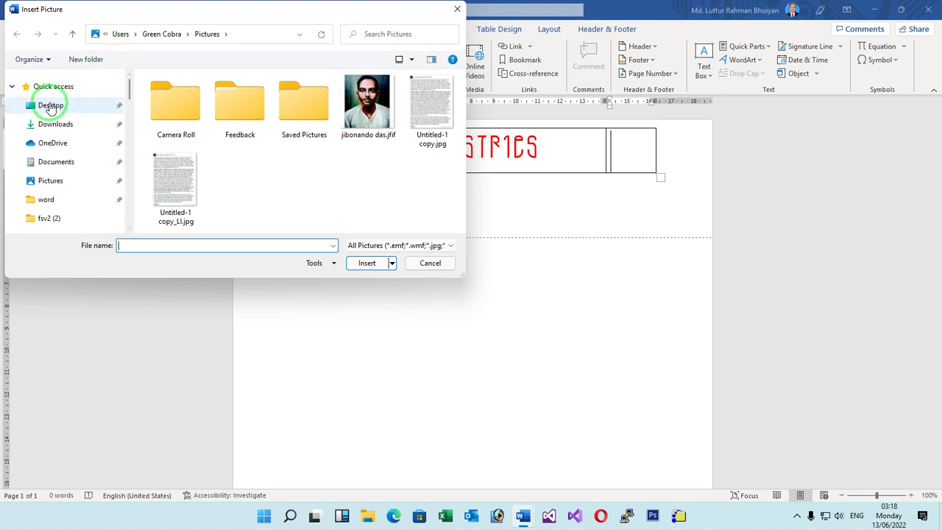
click(50, 106)
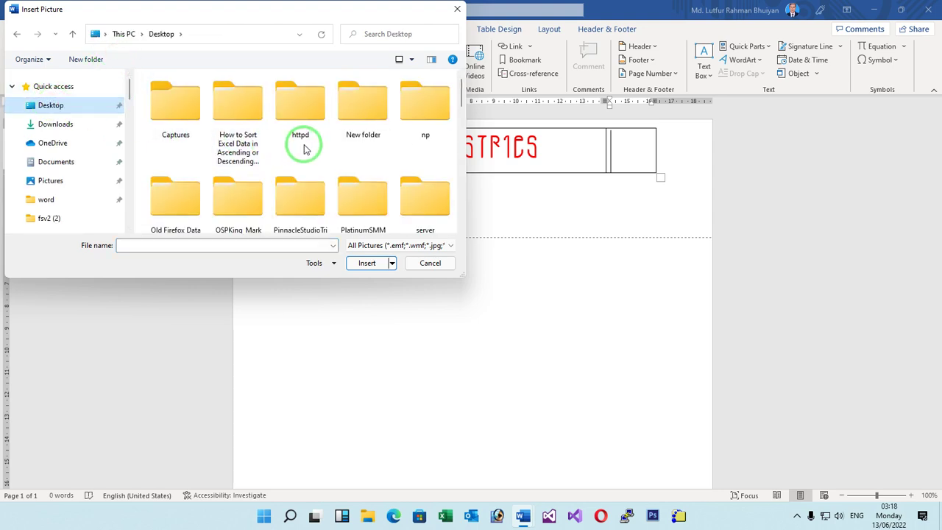
scroll(301, 161, down, 1)
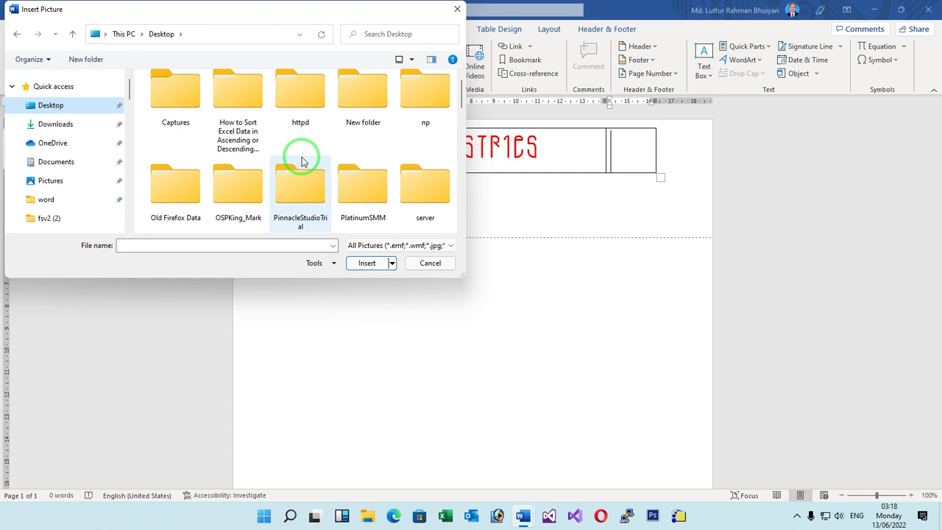
double_click(350, 196)
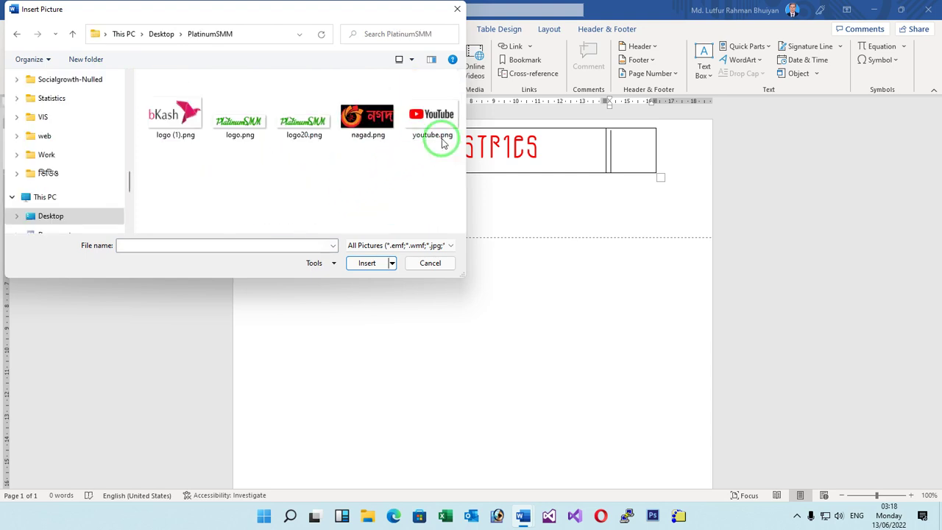
click(237, 127)
double_click(237, 127)
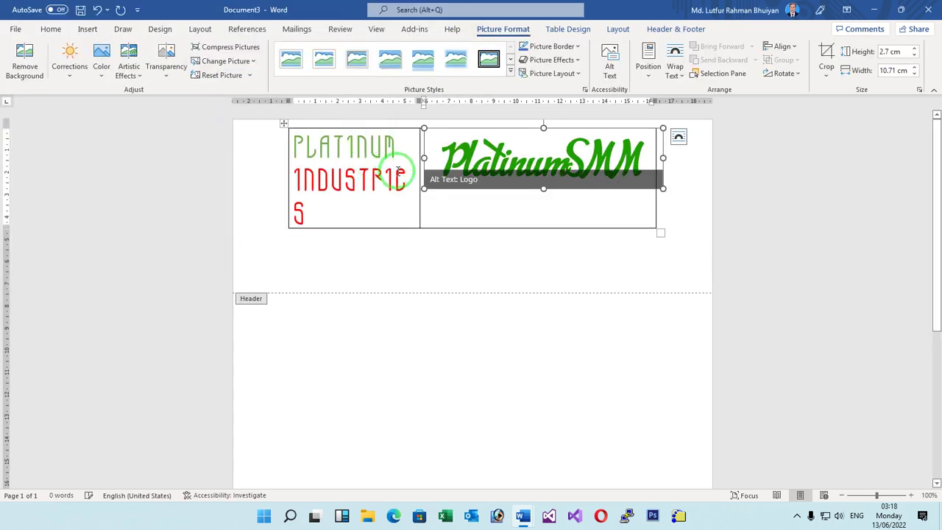
- Narrow the logo to about 3 cm wide without changing its height, so the title fits on one line in the first cell
drag(425, 159, 596, 145)
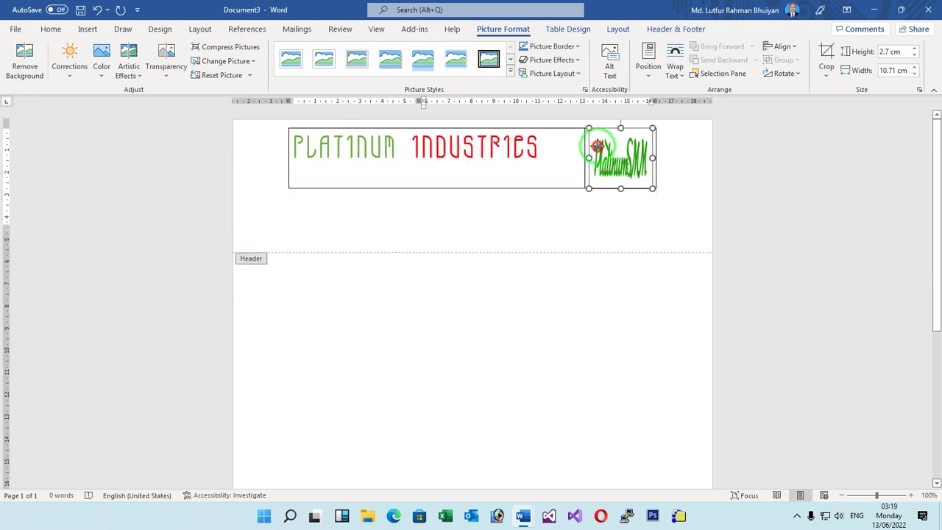
click(549, 210)
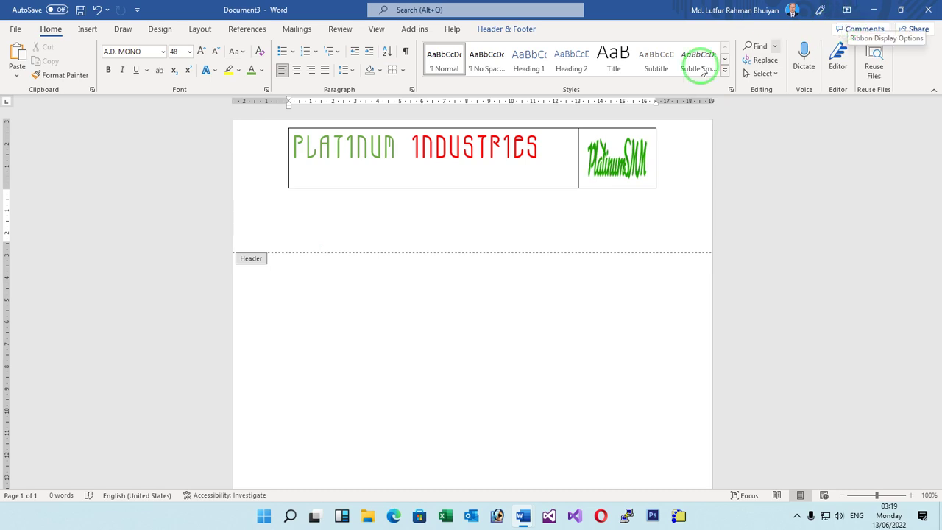
click(435, 152)
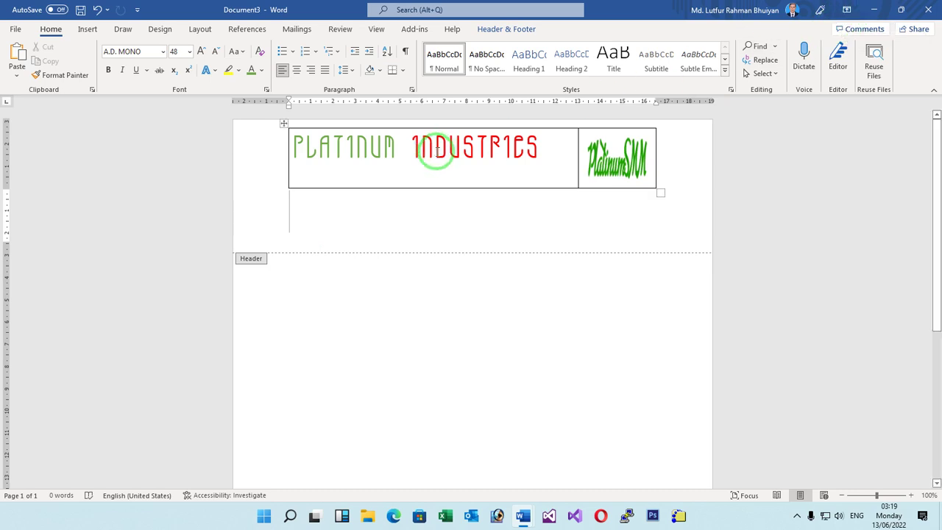